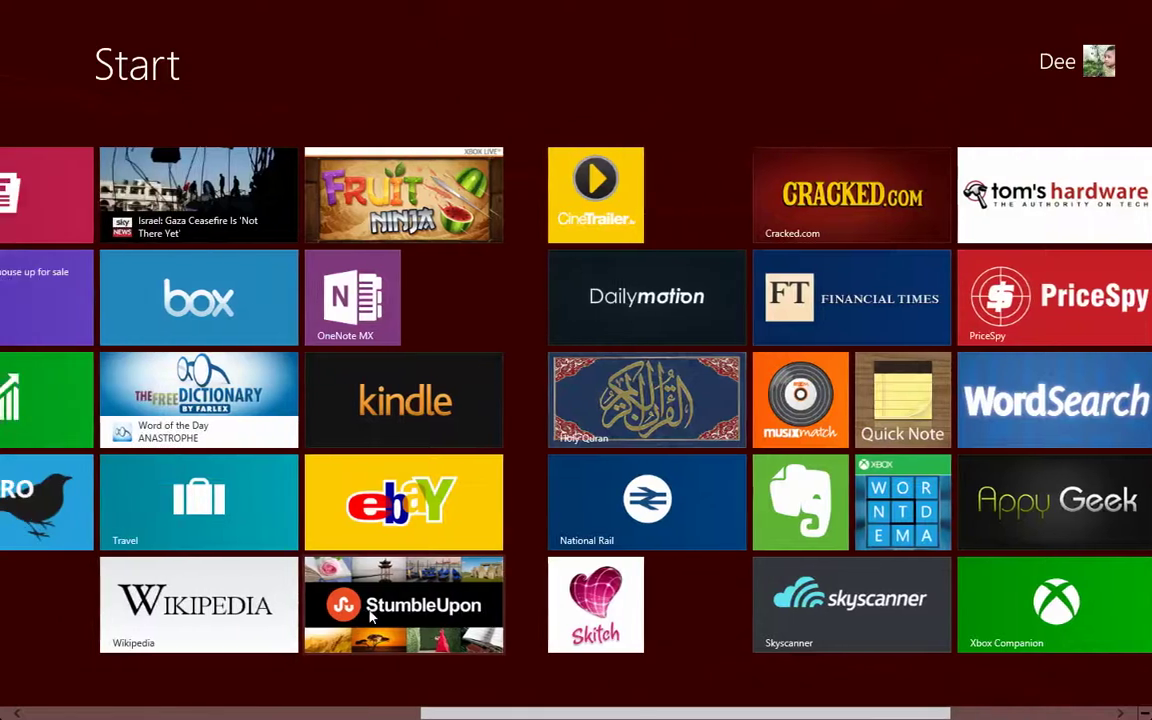
- Look through the app tiles on the Start screen from one end to the other
{"action": "scroll", "coordinate": [370, 617], "scroll_direction": "down", "scroll_amount": 2}
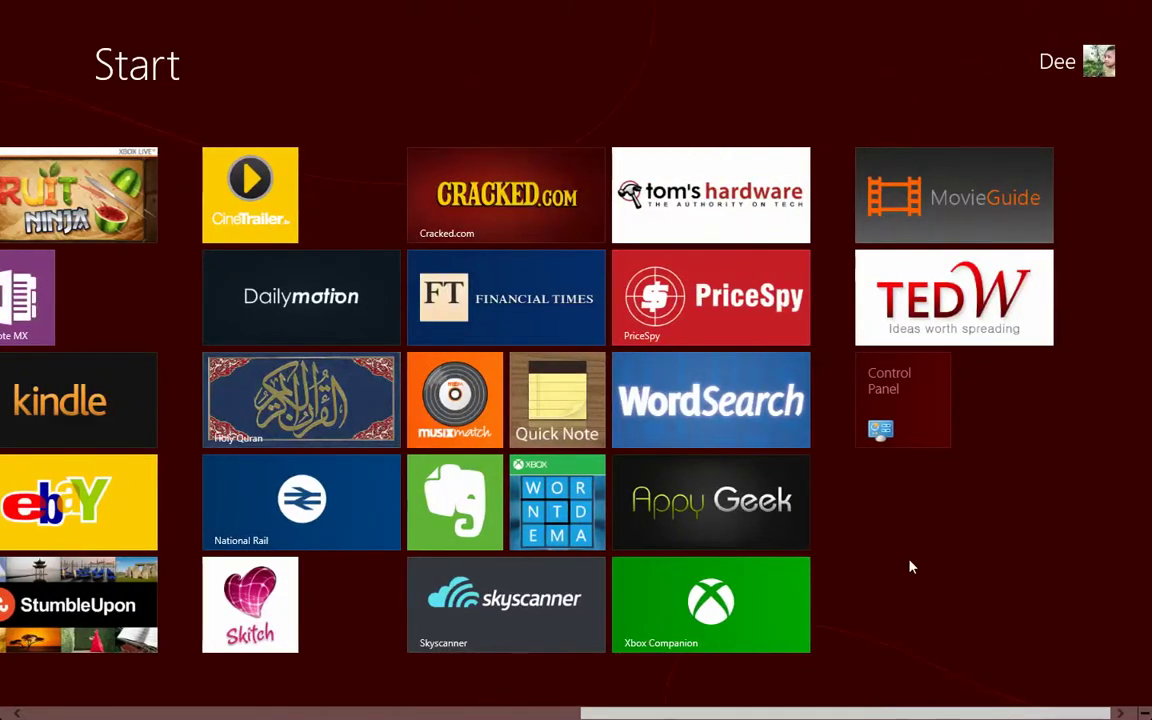
{"action": "scroll", "coordinate": [910, 563], "scroll_direction": "up", "scroll_amount": 3}
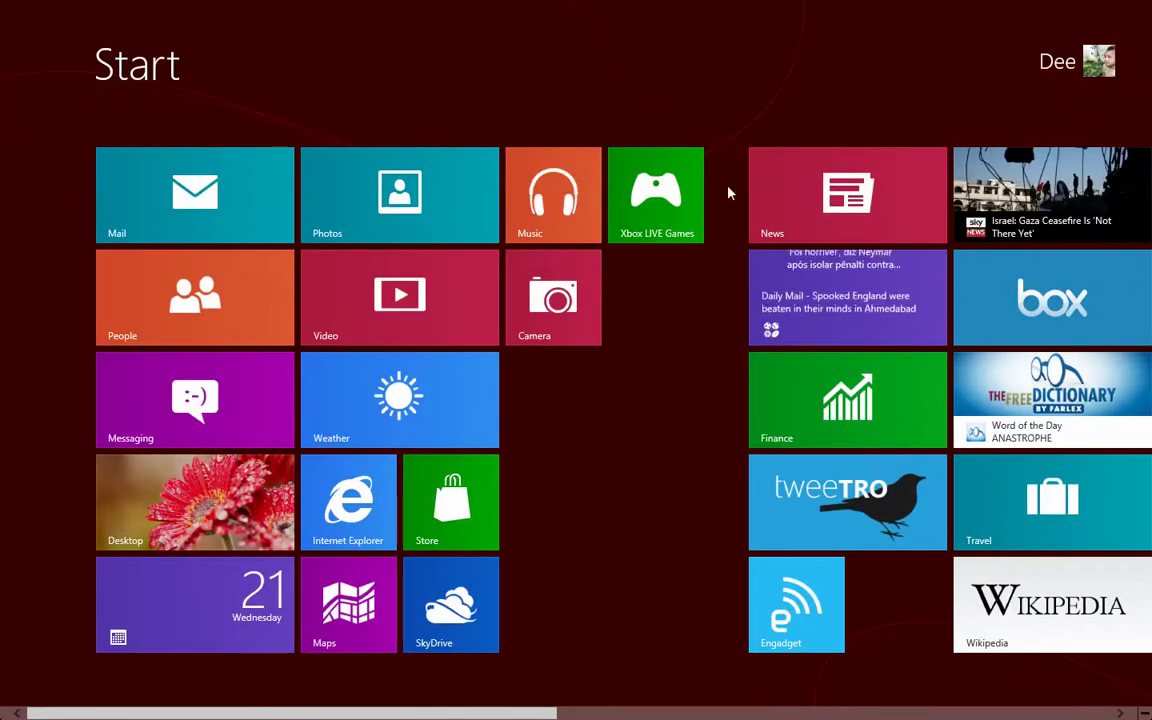
{"action": "scroll", "coordinate": [688, 440], "scroll_direction": "down", "scroll_amount": 2}
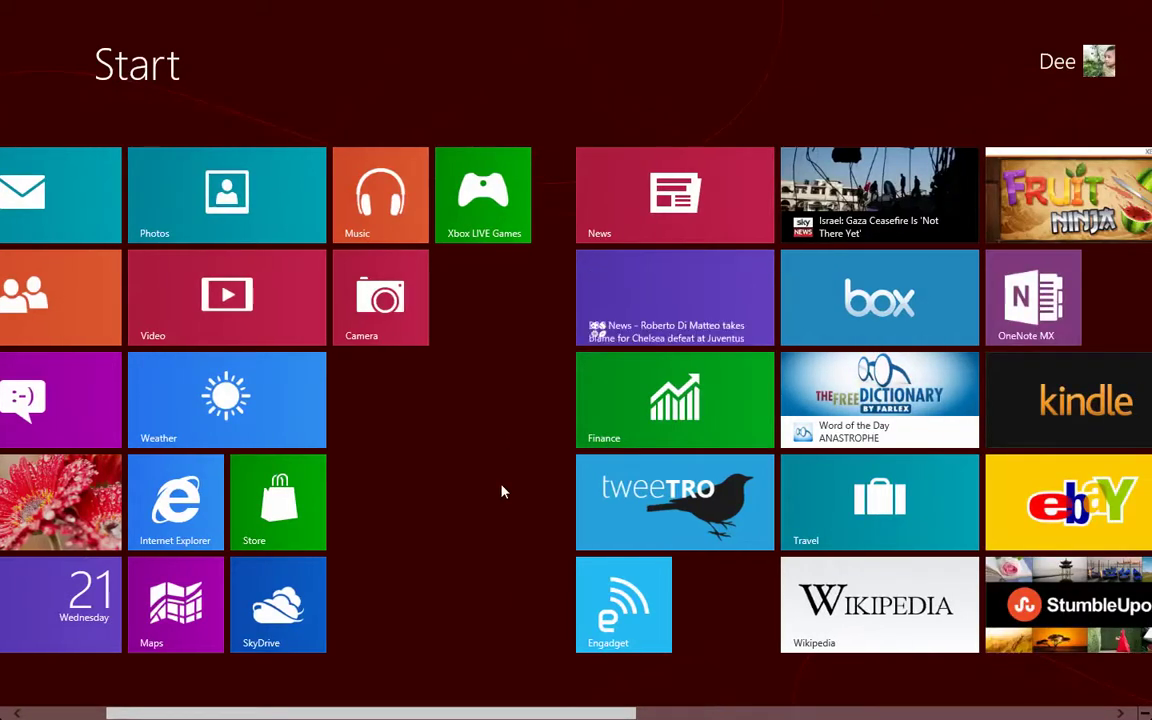
{"action": "scroll", "coordinate": [425, 513], "scroll_direction": "up", "scroll_amount": 2}
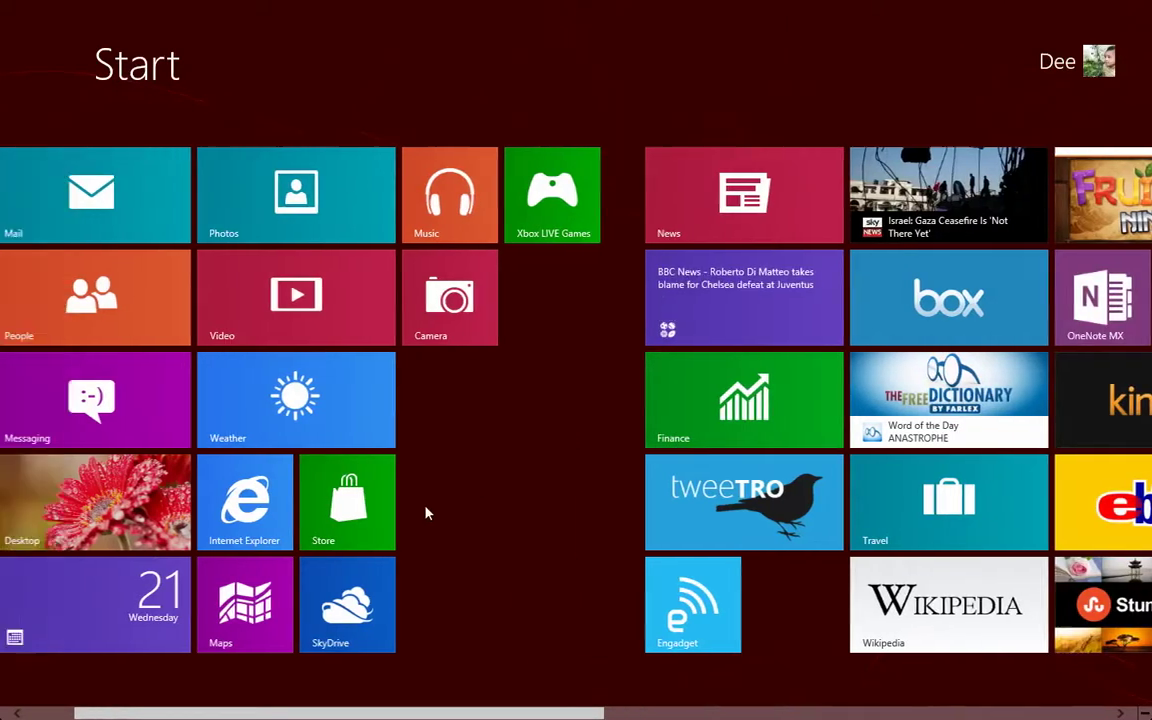
{"action": "scroll", "coordinate": [425, 513], "scroll_direction": "down", "scroll_amount": 6}
{"action": "scroll", "coordinate": [425, 513], "scroll_direction": "down", "scroll_amount": 6}
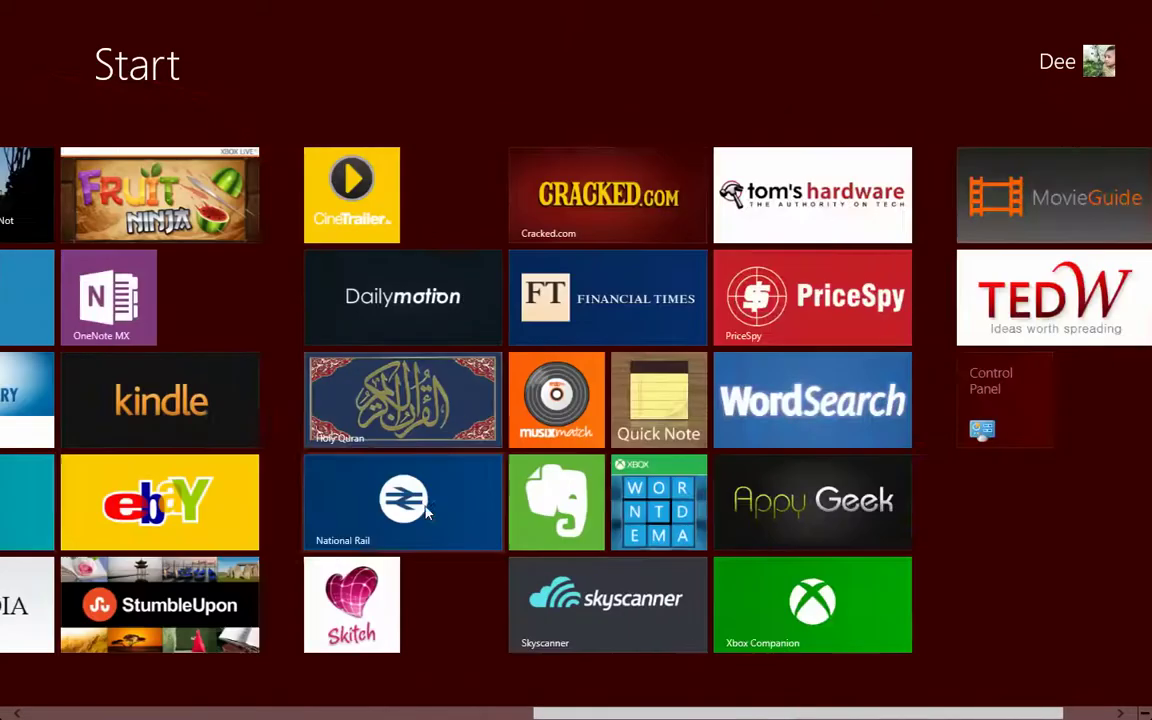
{"action": "scroll", "coordinate": [425, 513], "scroll_direction": "up", "scroll_amount": 10}
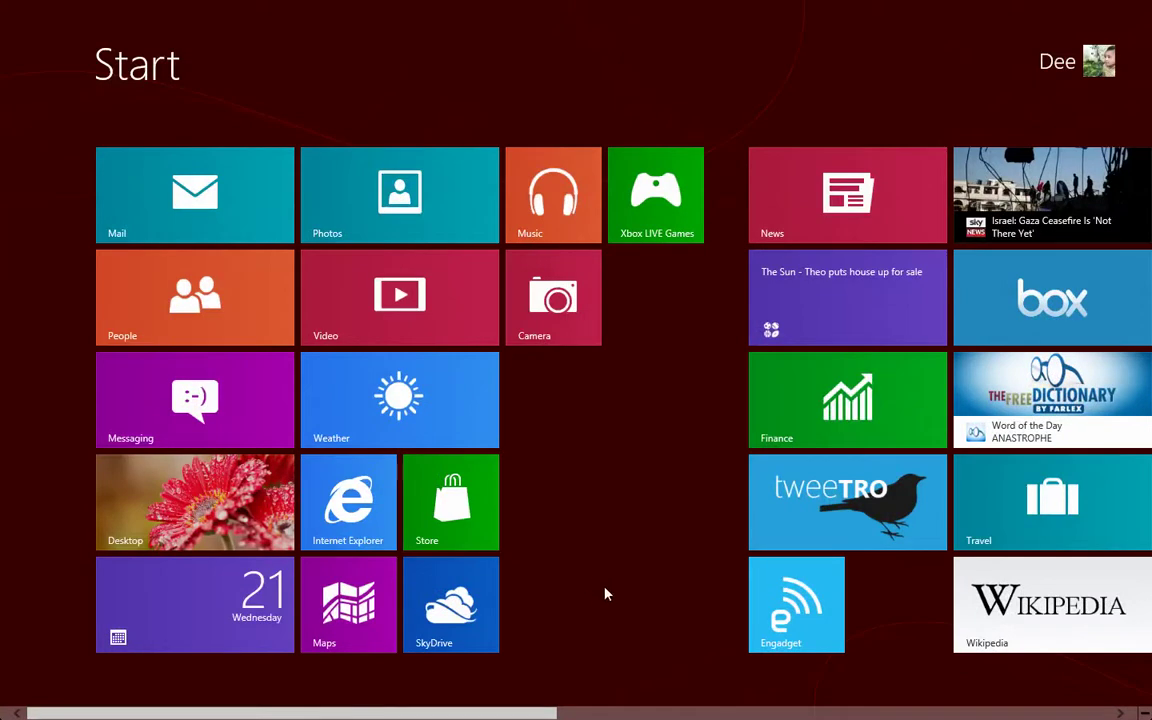
{"action": "scroll", "coordinate": [605, 594], "scroll_direction": "down", "scroll_amount": 5}
{"action": "scroll", "coordinate": [605, 594], "scroll_direction": "up", "scroll_amount": 6}
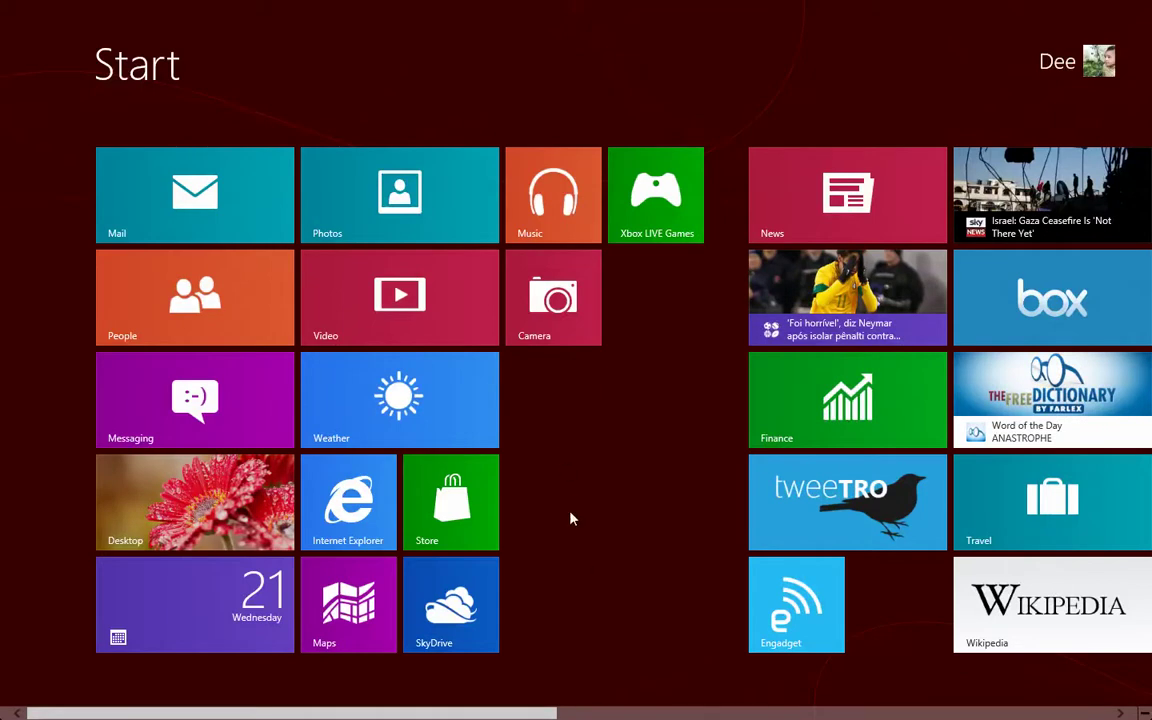
- Open the Start screen personalization options in PC settings
{"action": "key", "text": "super+i"}
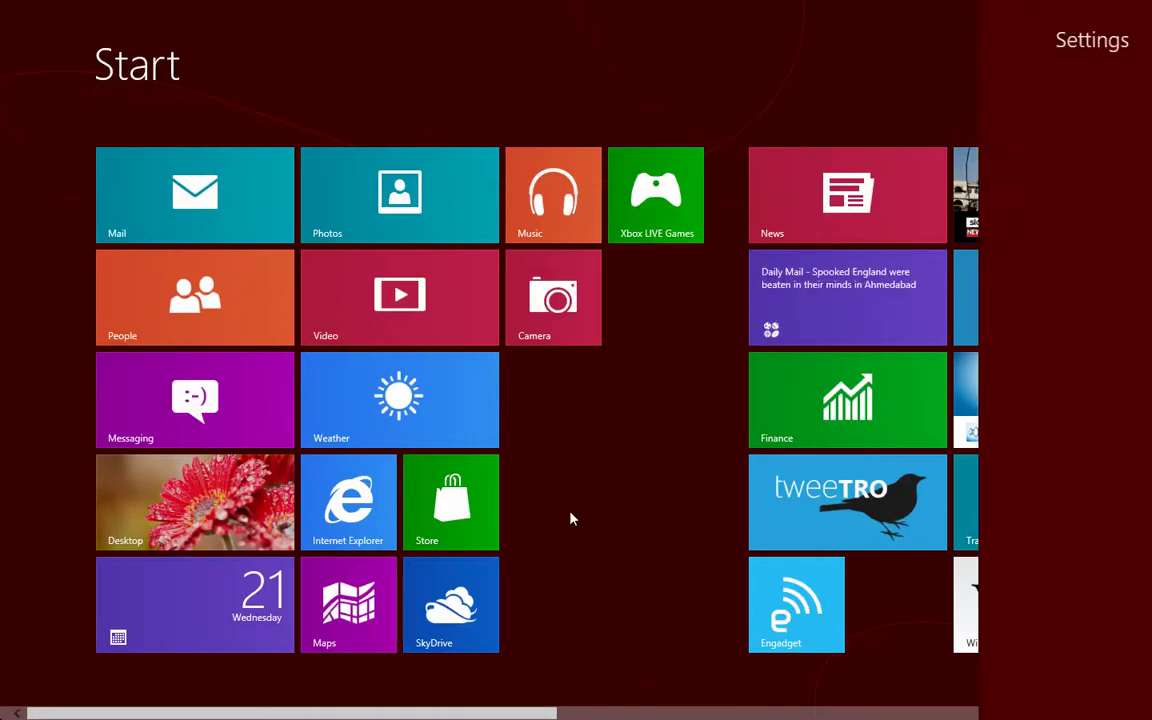
{"action": "left_click", "coordinate": [1100, 690]}
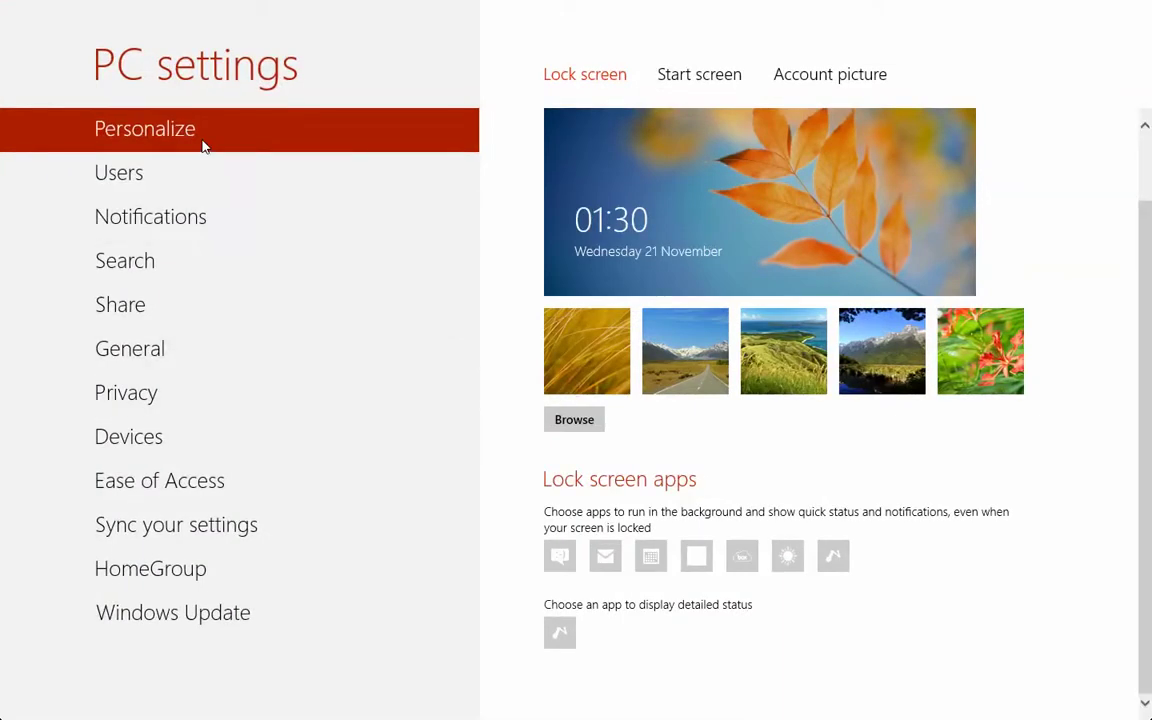
{"action": "left_click", "coordinate": [719, 84]}
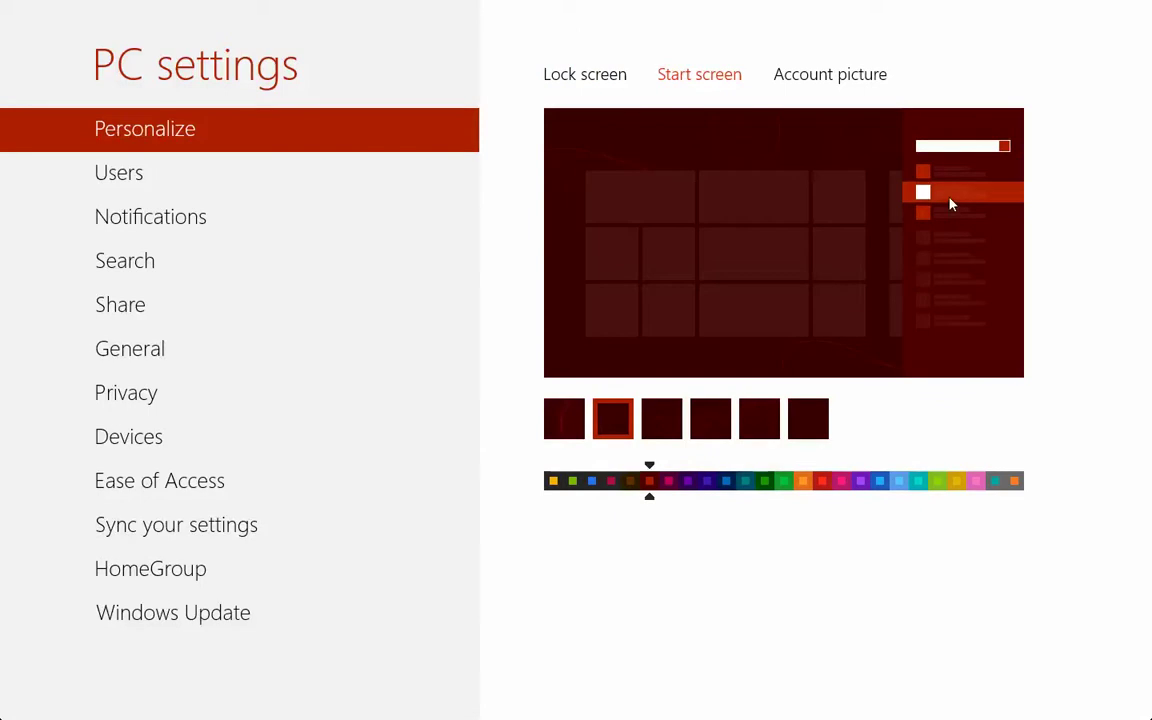
- Try the third to sixth background patterns for the Start screen, ending on the sixth
{"action": "left_click", "coordinate": [663, 423]}
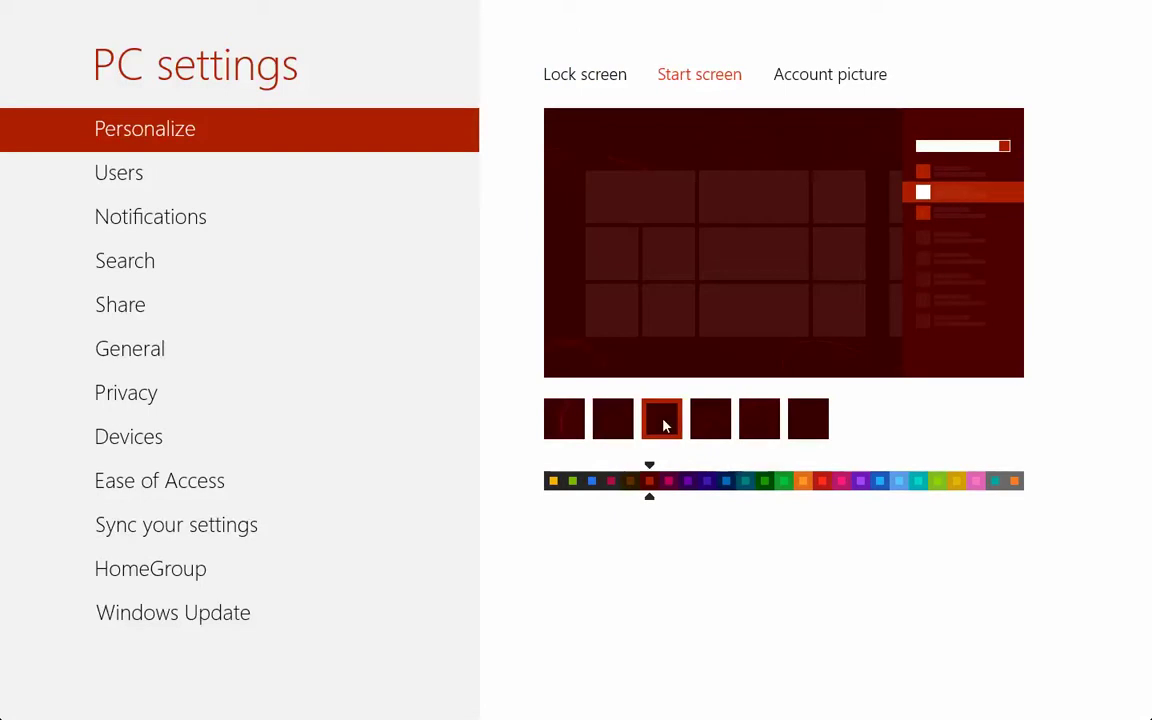
{"action": "left_click", "coordinate": [723, 422]}
{"action": "left_click", "coordinate": [773, 418]}
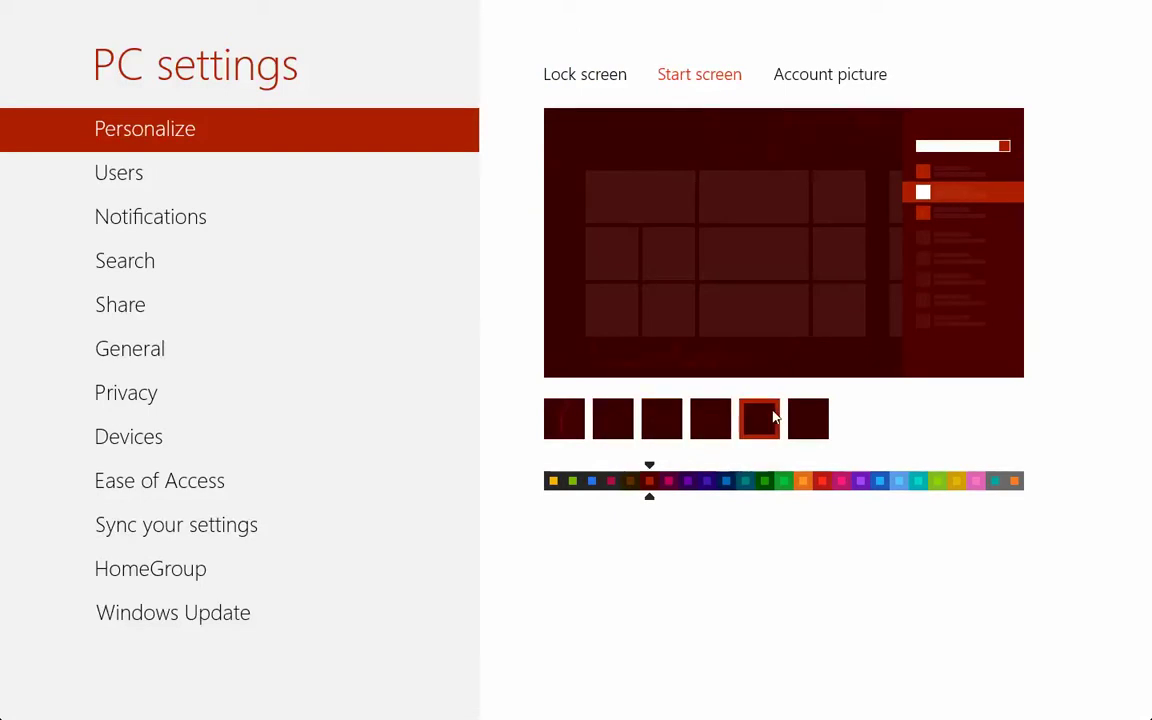
{"action": "left_click", "coordinate": [811, 420]}
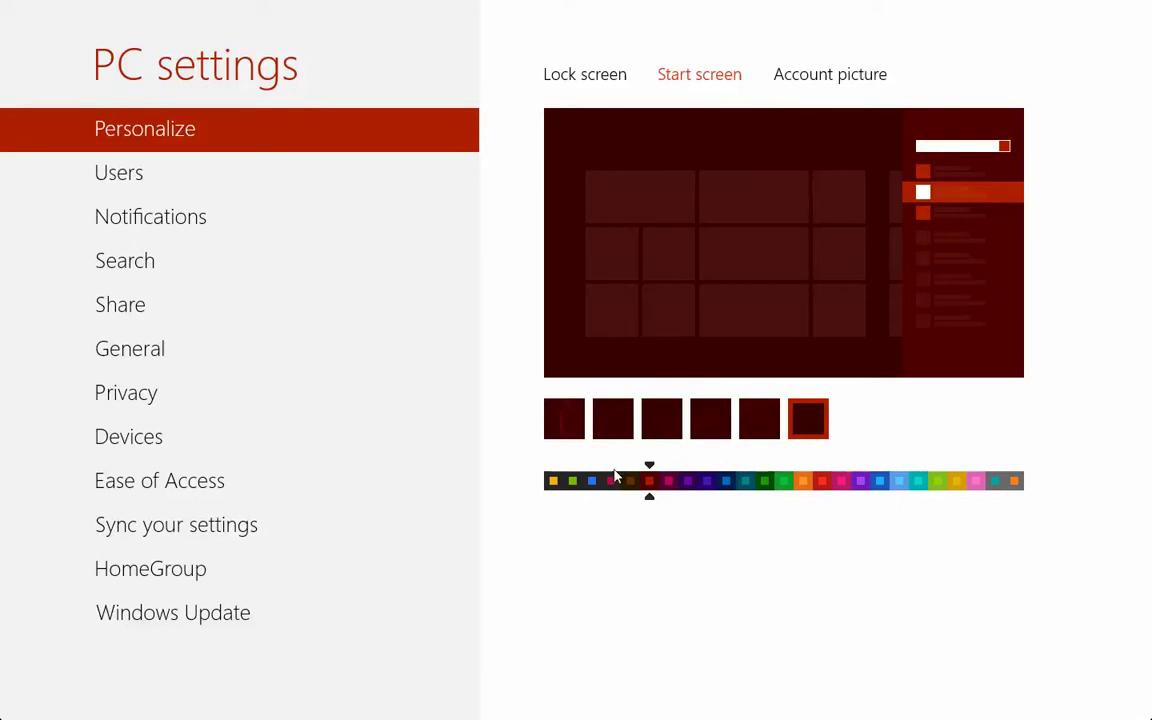
- Try the dark grey color schemes with crimson, blue and green accents, and view the green one on the Start screen
{"action": "left_click", "coordinate": [613, 480]}
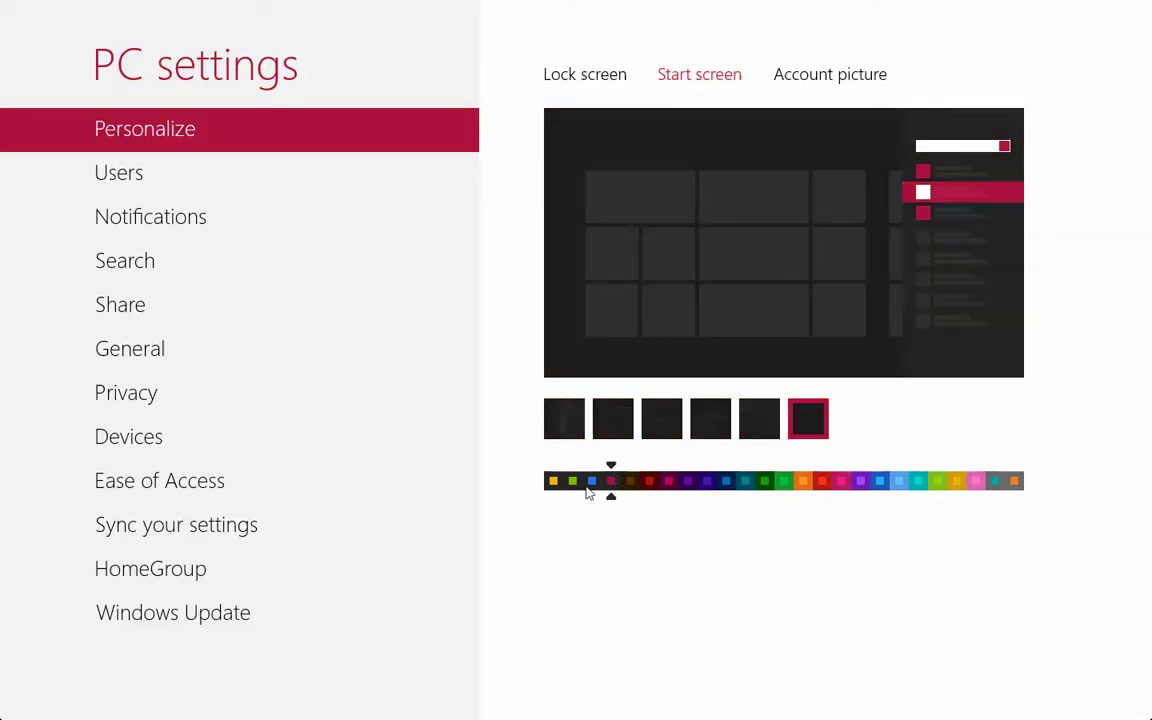
{"action": "left_click", "coordinate": [590, 484]}
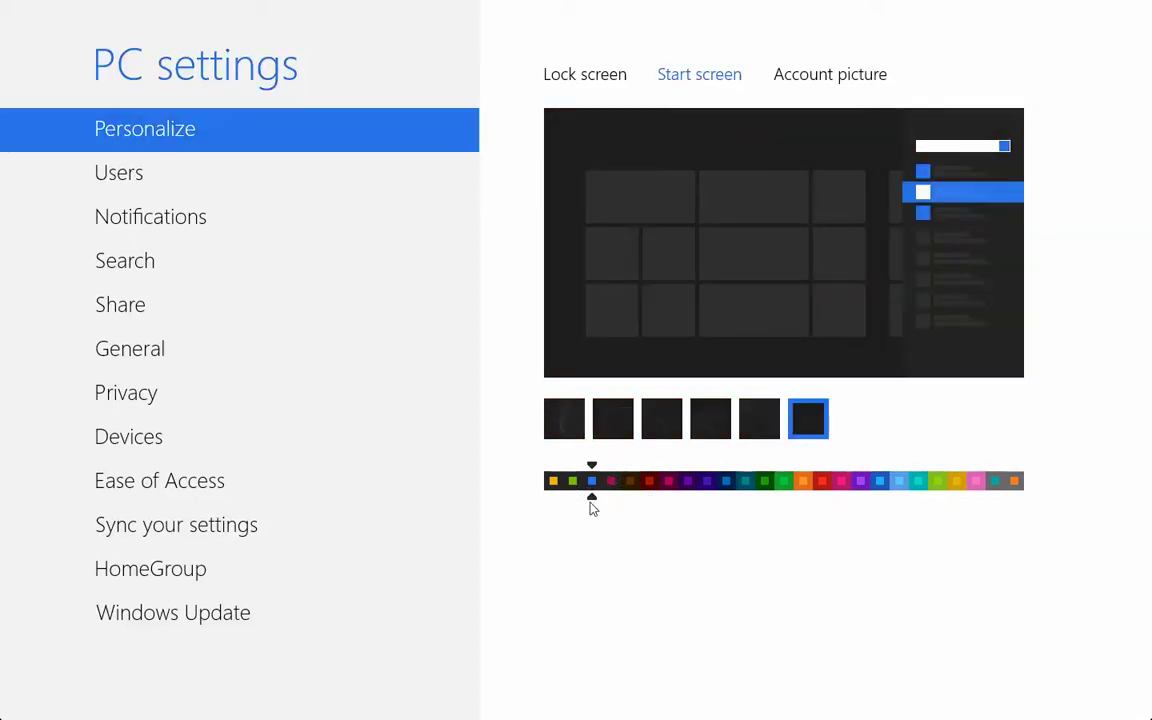
{"action": "left_click", "coordinate": [575, 492]}
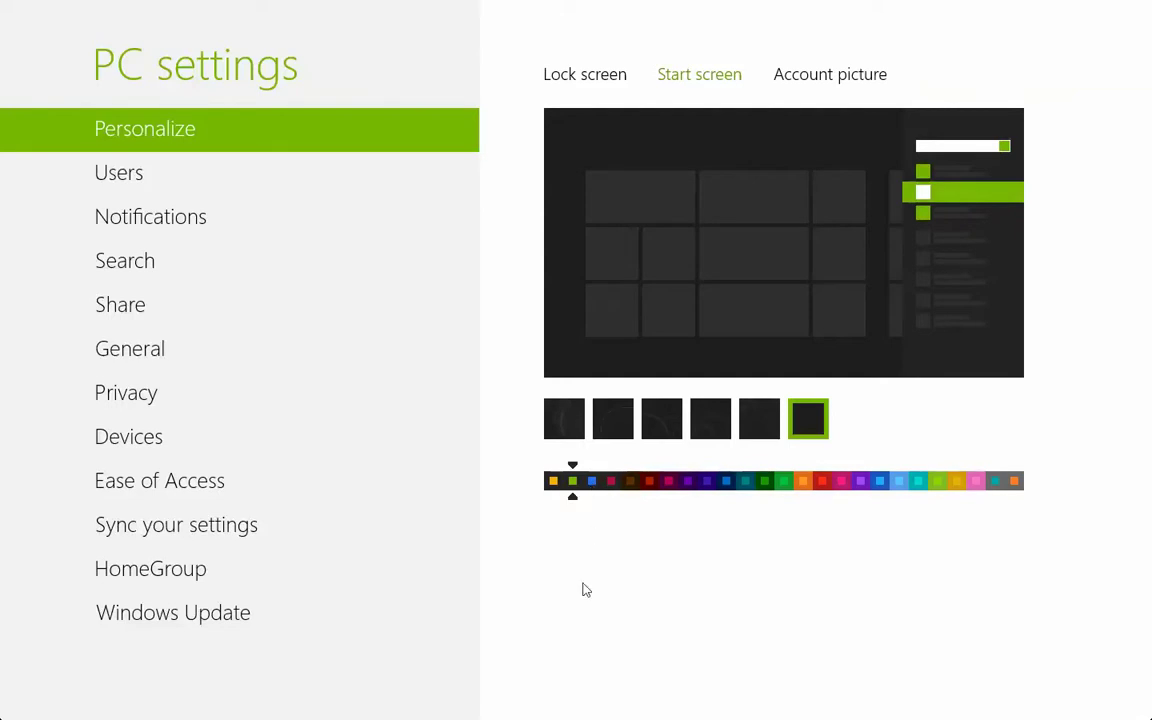
{"action": "key", "text": "super"}
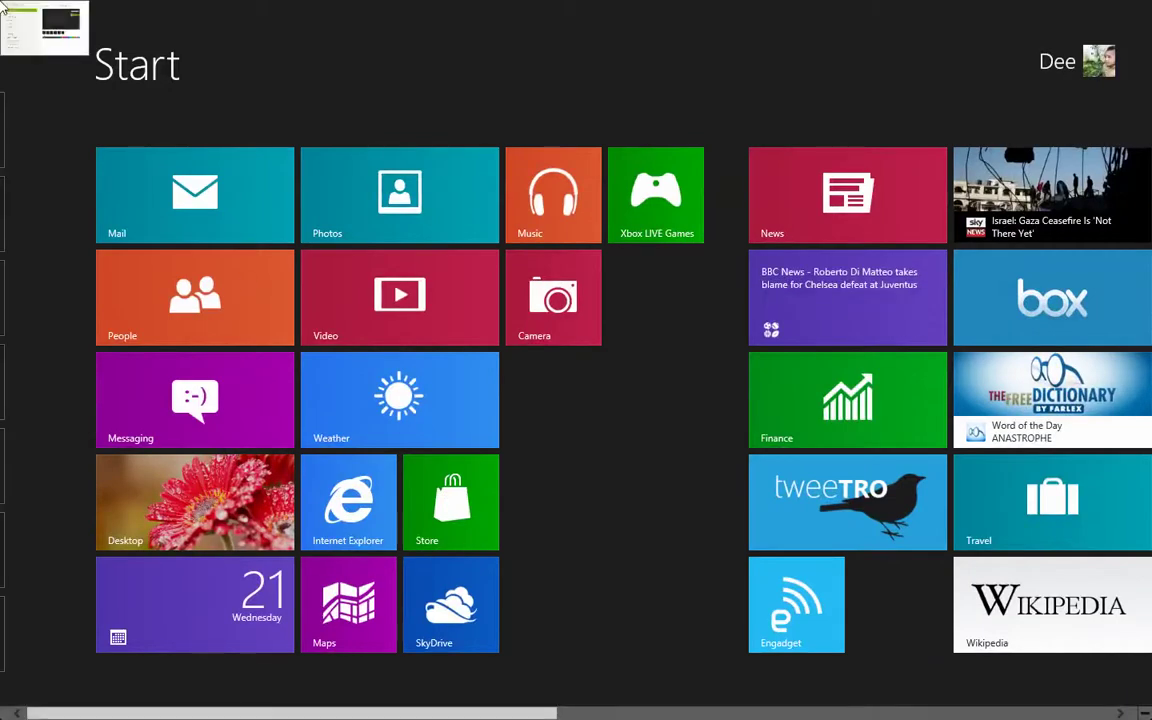
- Return to PC settings, apply the fourth background pattern with the pink color scheme, and view it on the Start screen
{"action": "left_click", "coordinate": [30, 25]}
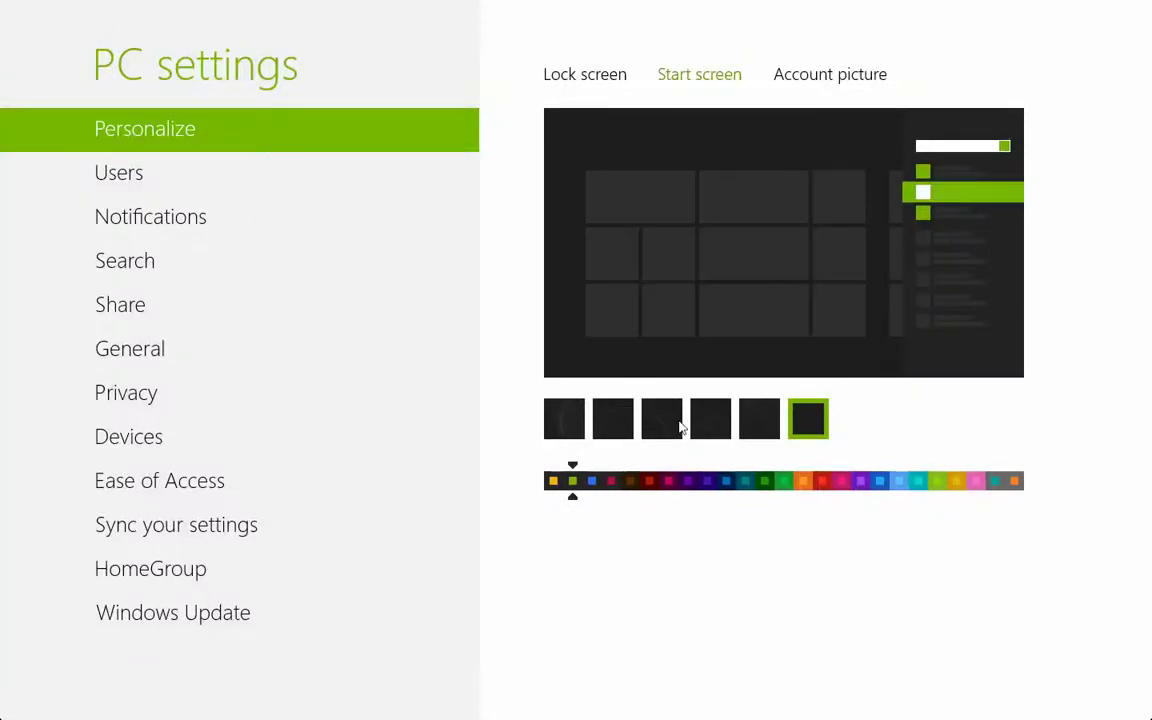
{"action": "left_click", "coordinate": [761, 427]}
{"action": "left_click", "coordinate": [720, 426]}
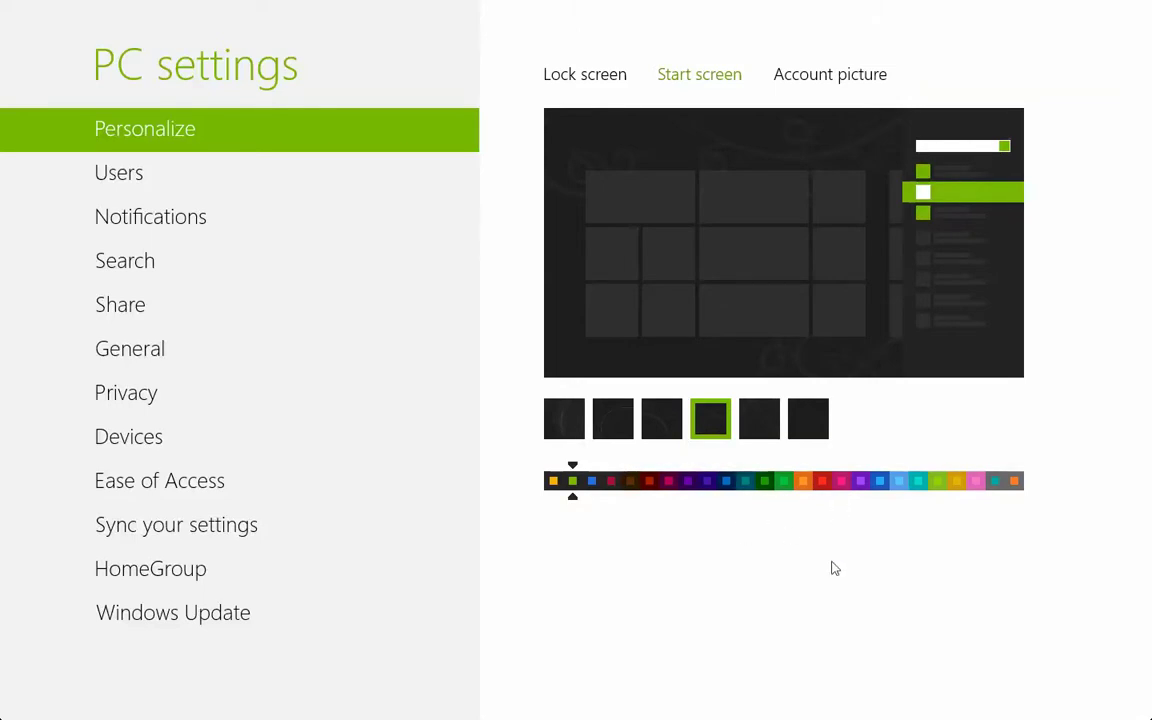
{"action": "left_click", "coordinate": [982, 482]}
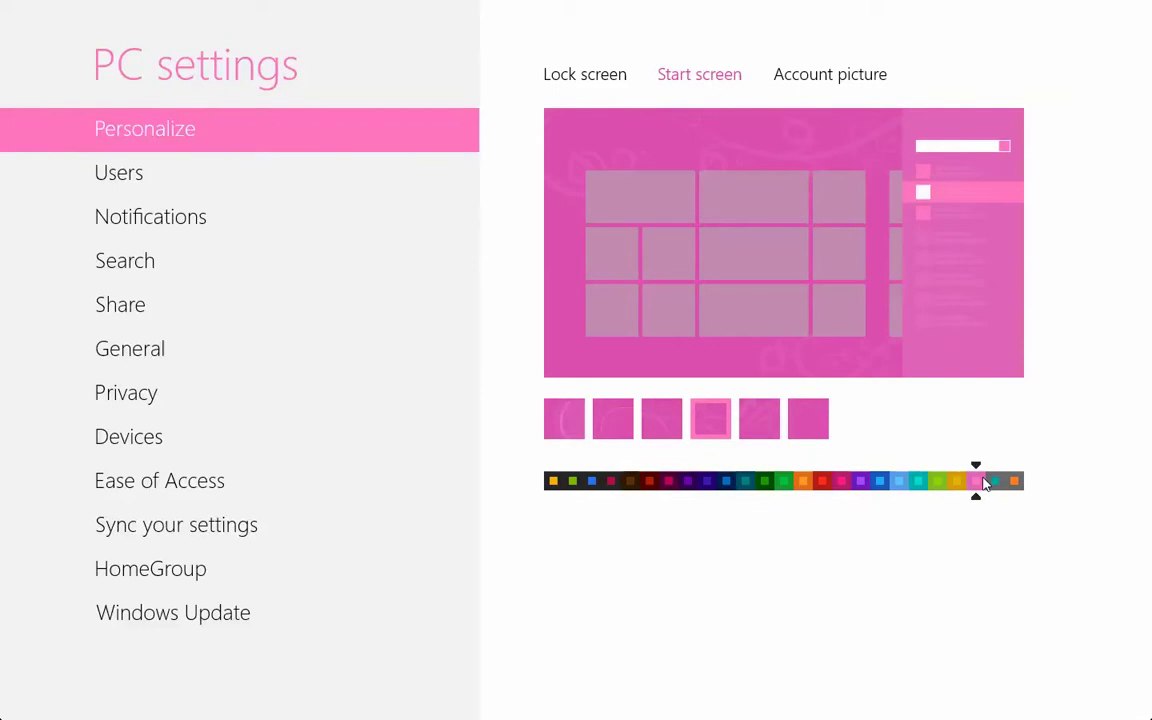
{"action": "key", "text": "super"}
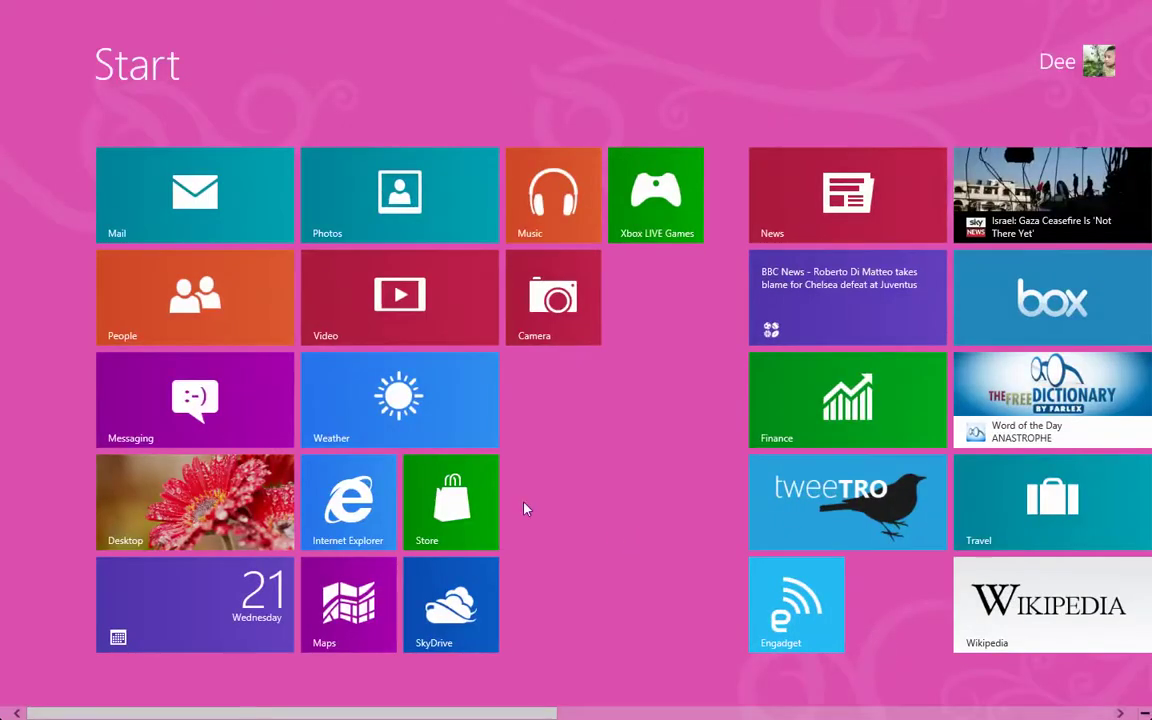
- Try the medium blue and the bright red color schemes in PC settings, viewing each on the Start screen
{"action": "left_click", "coordinate": [30, 20]}
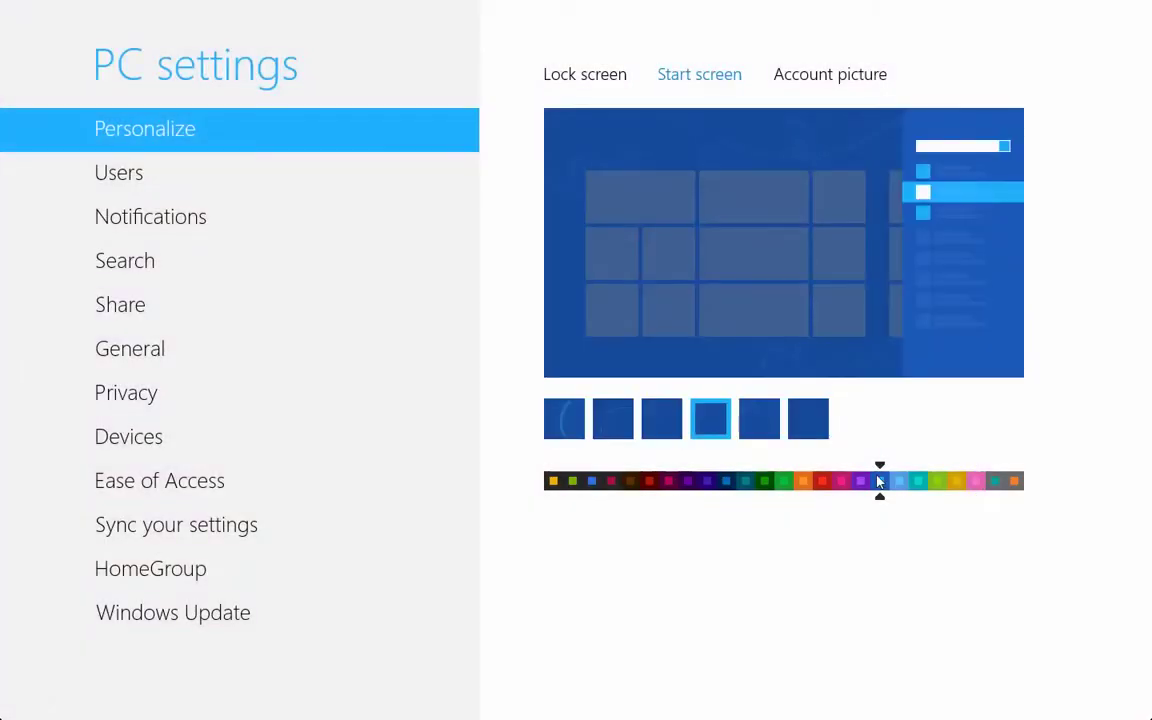
{"action": "key", "text": "super"}
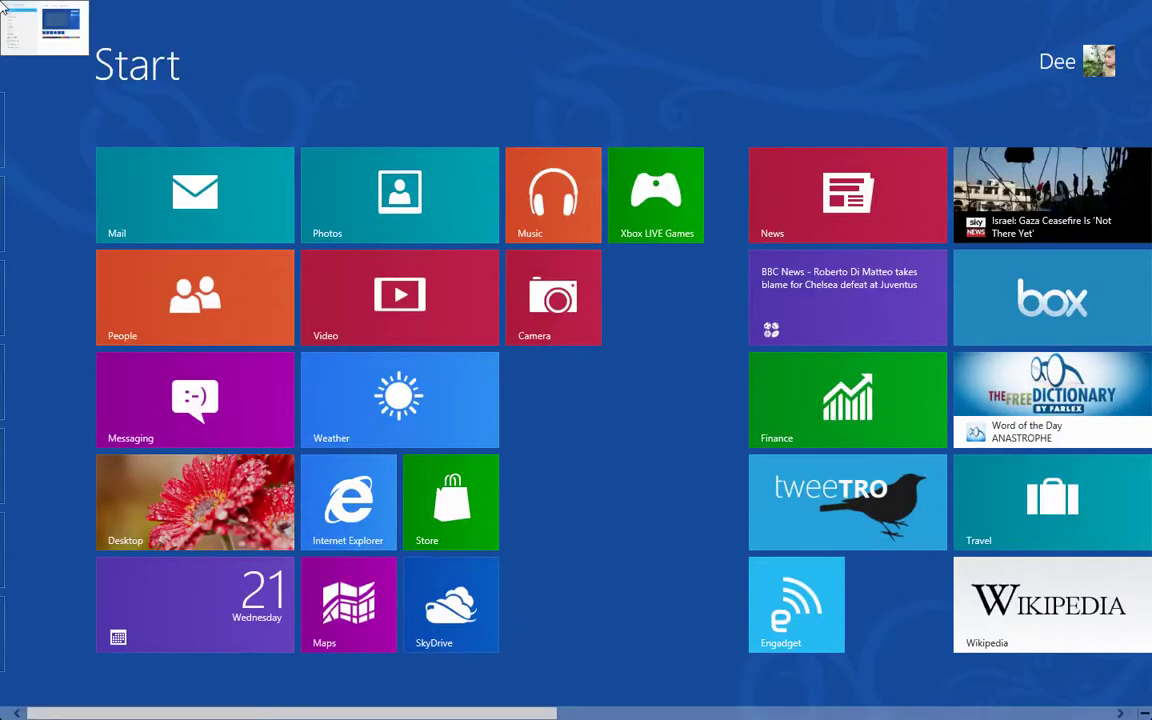
{"action": "left_click", "coordinate": [4, 7]}
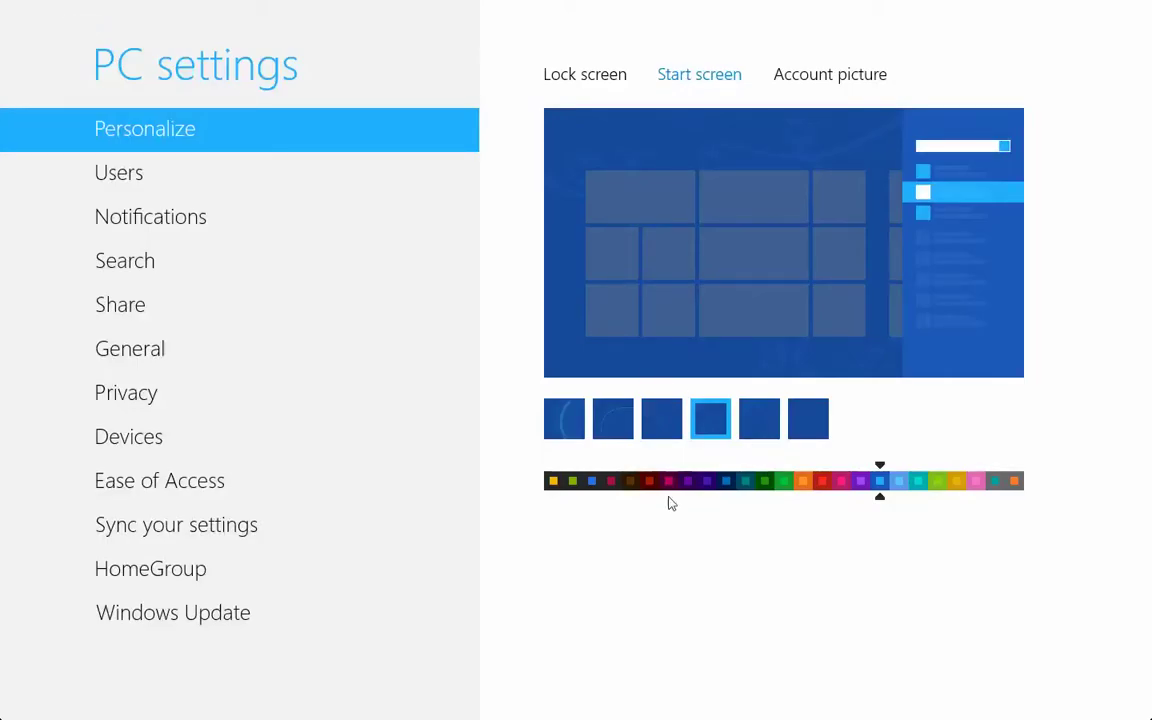
{"action": "left_click", "coordinate": [823, 482]}
{"action": "key", "text": "super"}
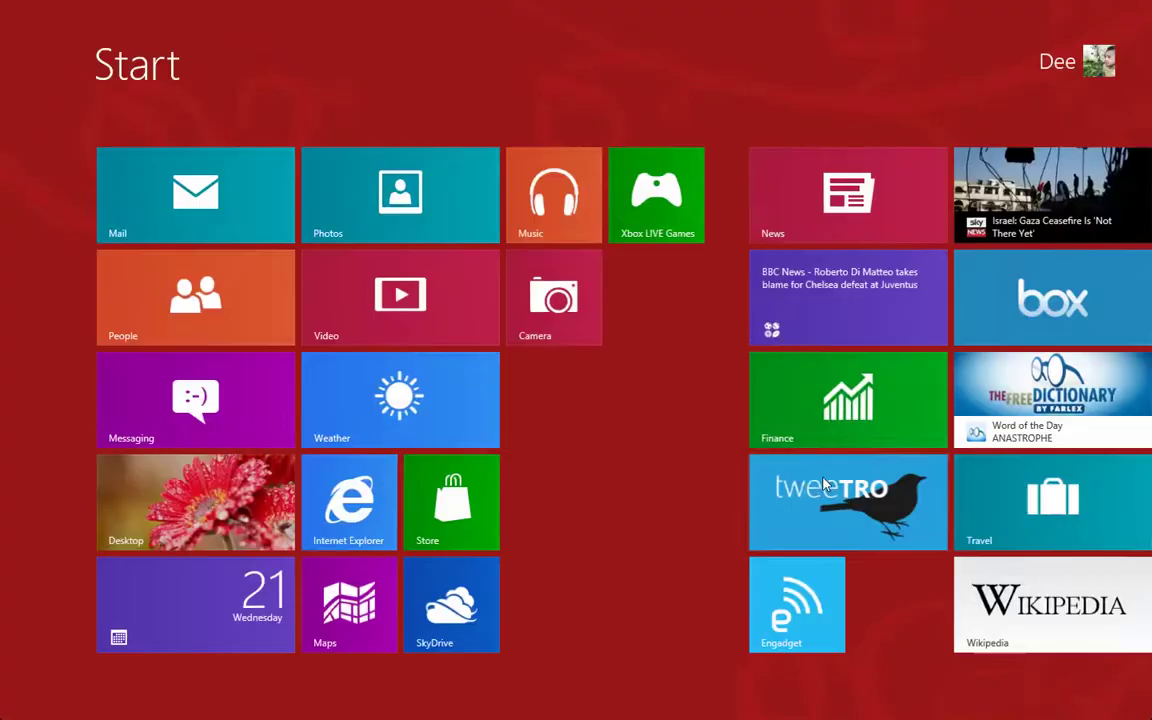
- Apply the dark red color scheme with the first background pattern and view it on the Start screen
{"action": "left_click", "coordinate": [20, 20]}
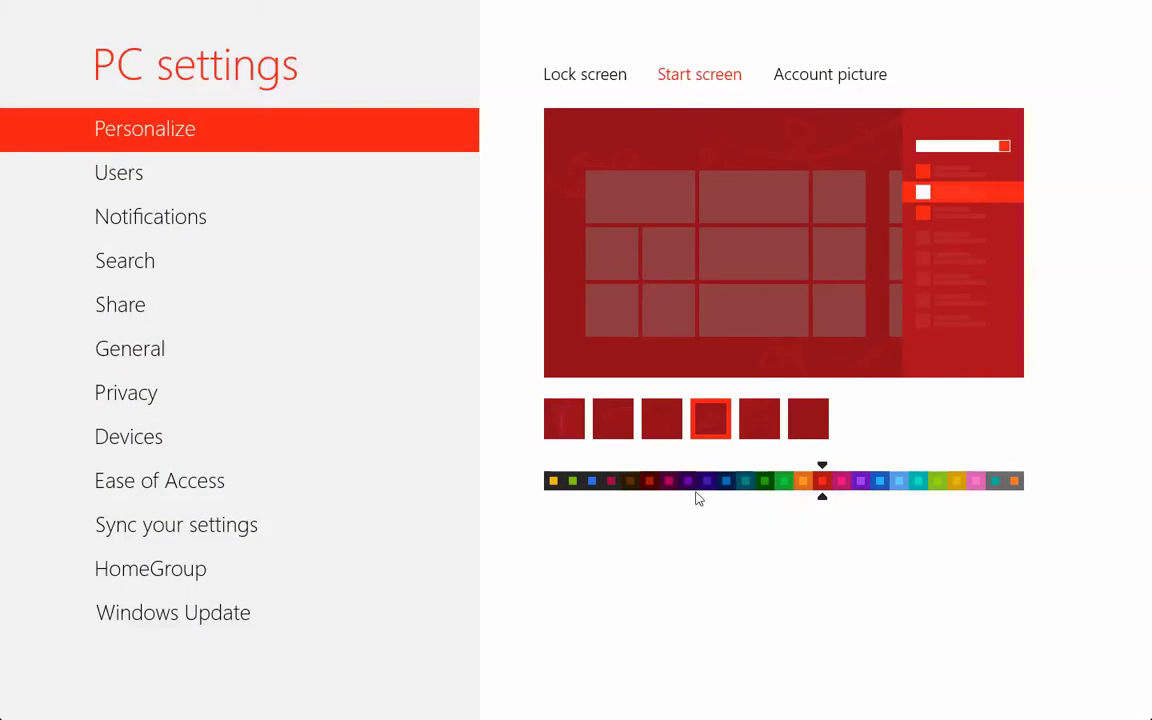
{"action": "left_click", "coordinate": [650, 484]}
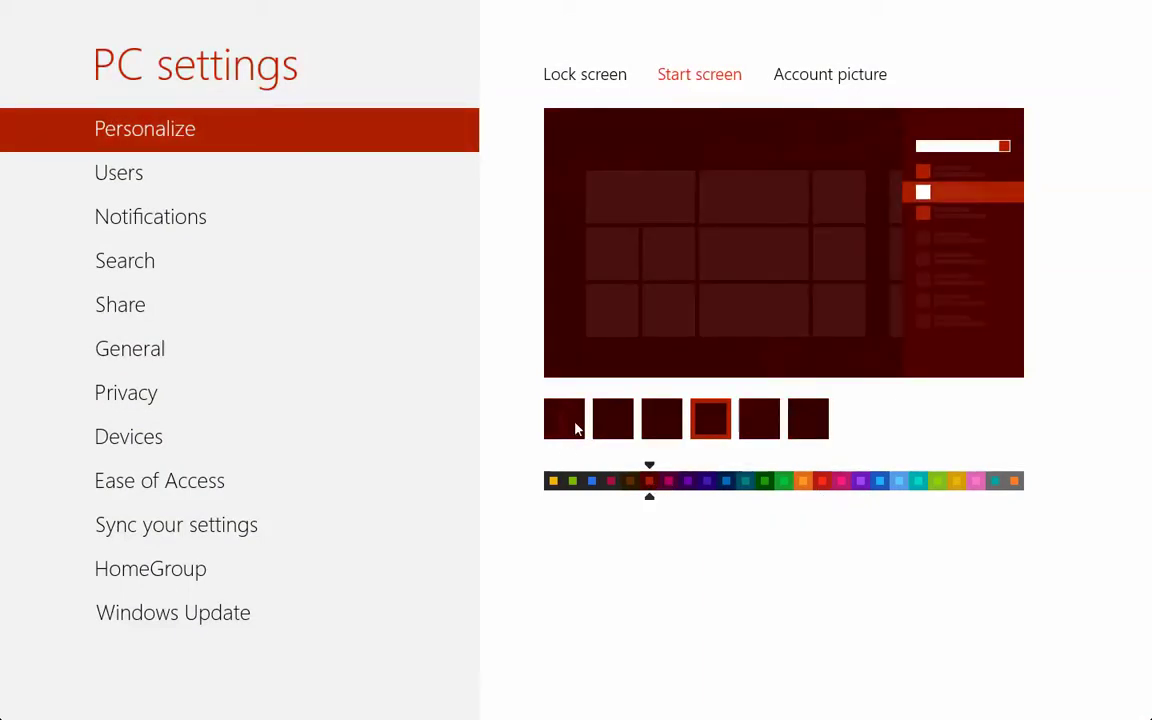
{"action": "left_click", "coordinate": [576, 429]}
{"action": "key", "text": "super"}
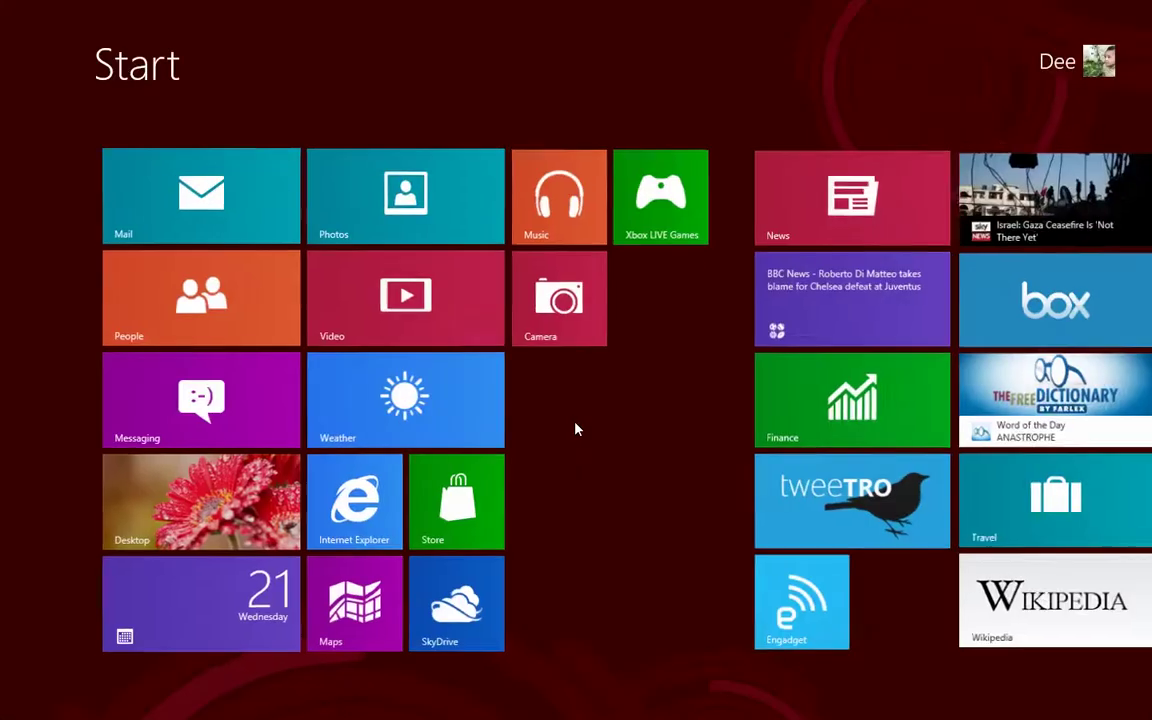
- Try the grey color scheme with orange accent, switch to medium blue, and view the blue one on the Start screen
{"action": "left_click", "coordinate": [4, 6]}
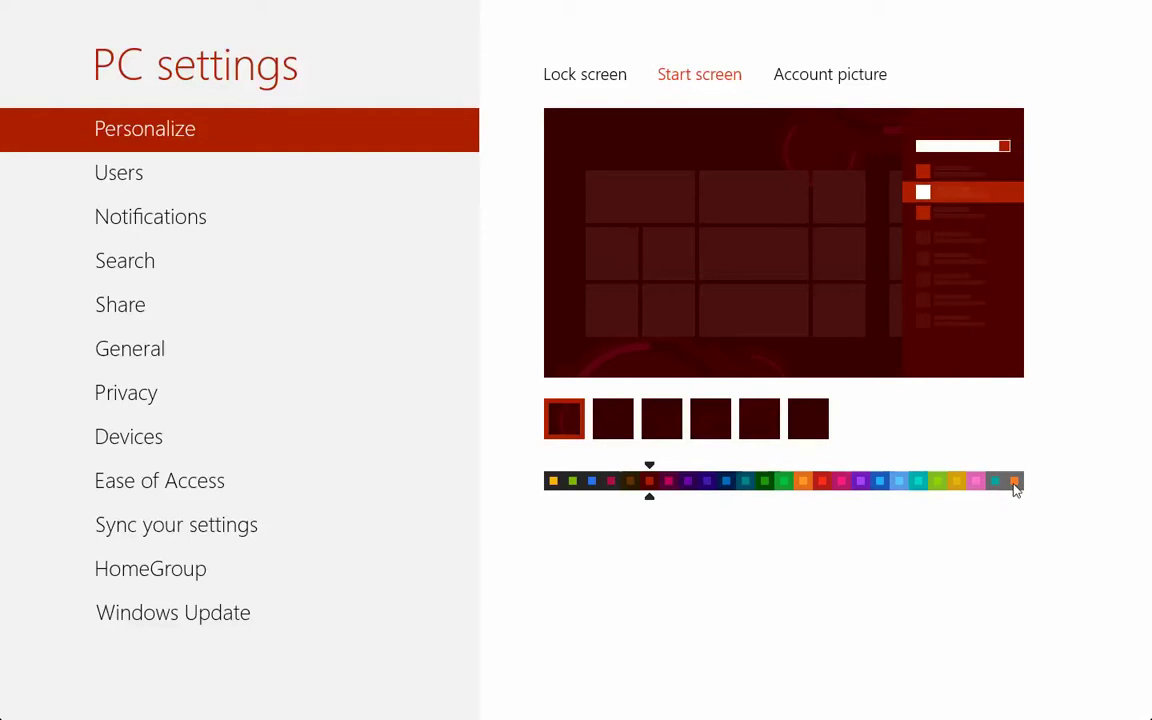
{"action": "left_click", "coordinate": [1015, 484]}
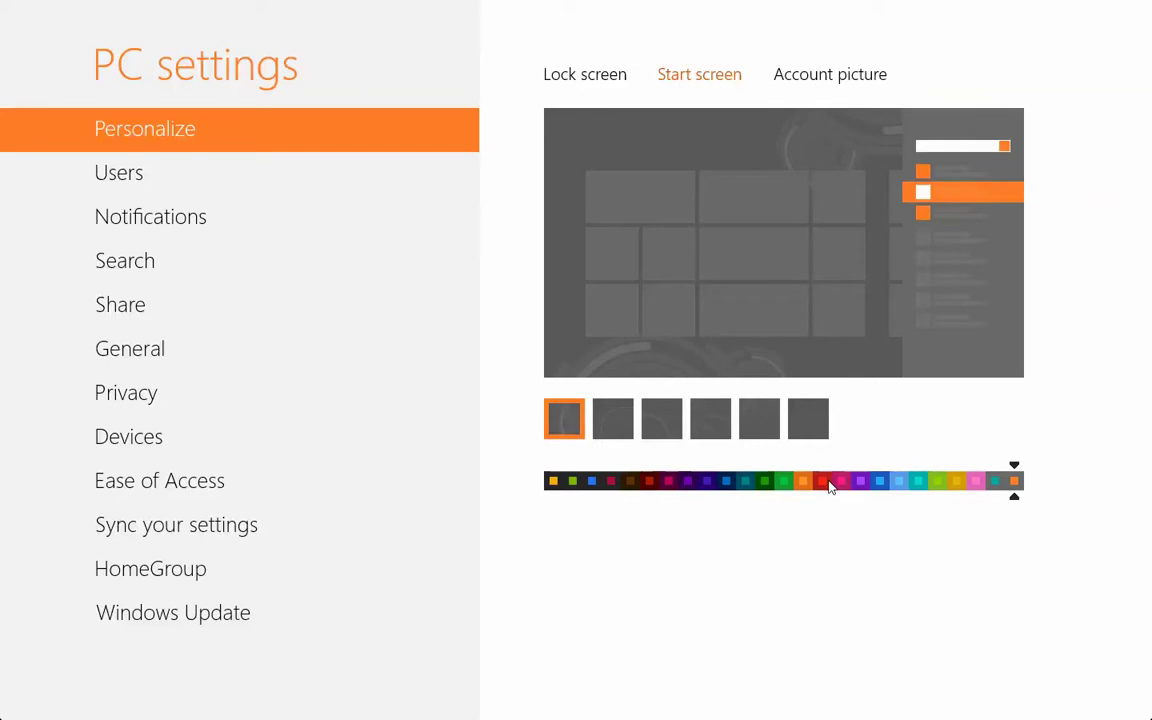
{"action": "left_click_drag", "start_coordinate": [1014, 470], "coordinate": [1025, 497]}
{"action": "left_click_drag", "start_coordinate": [1025, 497], "coordinate": [882, 496]}
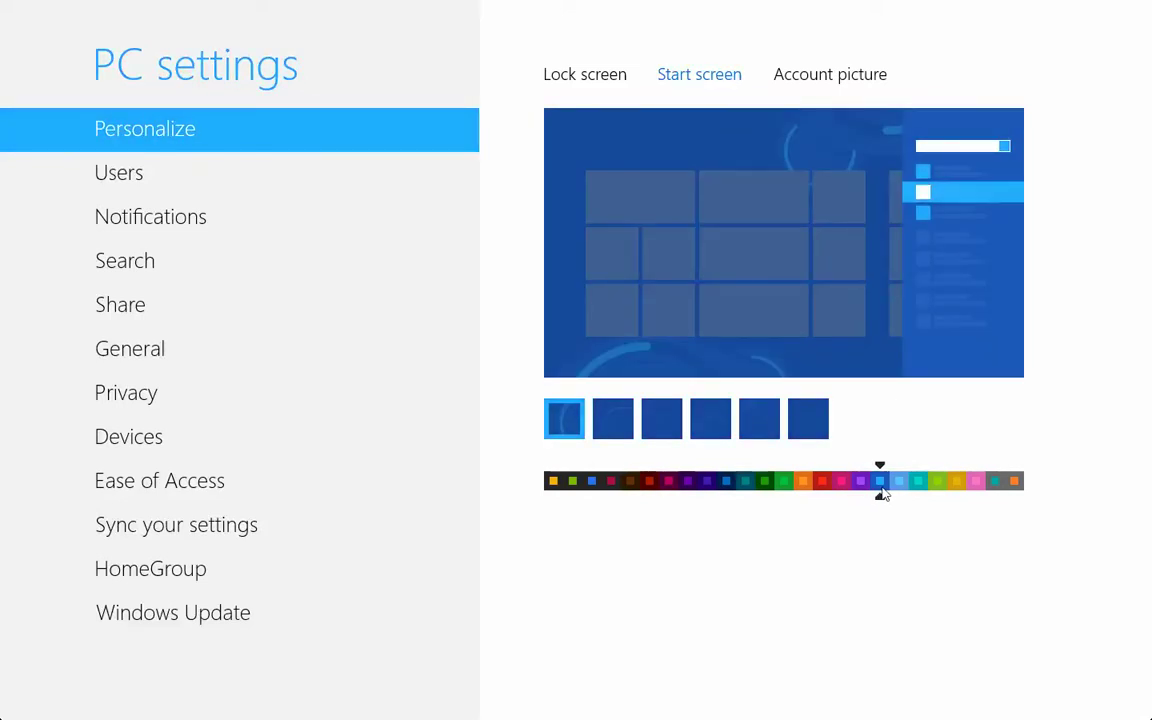
{"action": "key", "text": "super"}
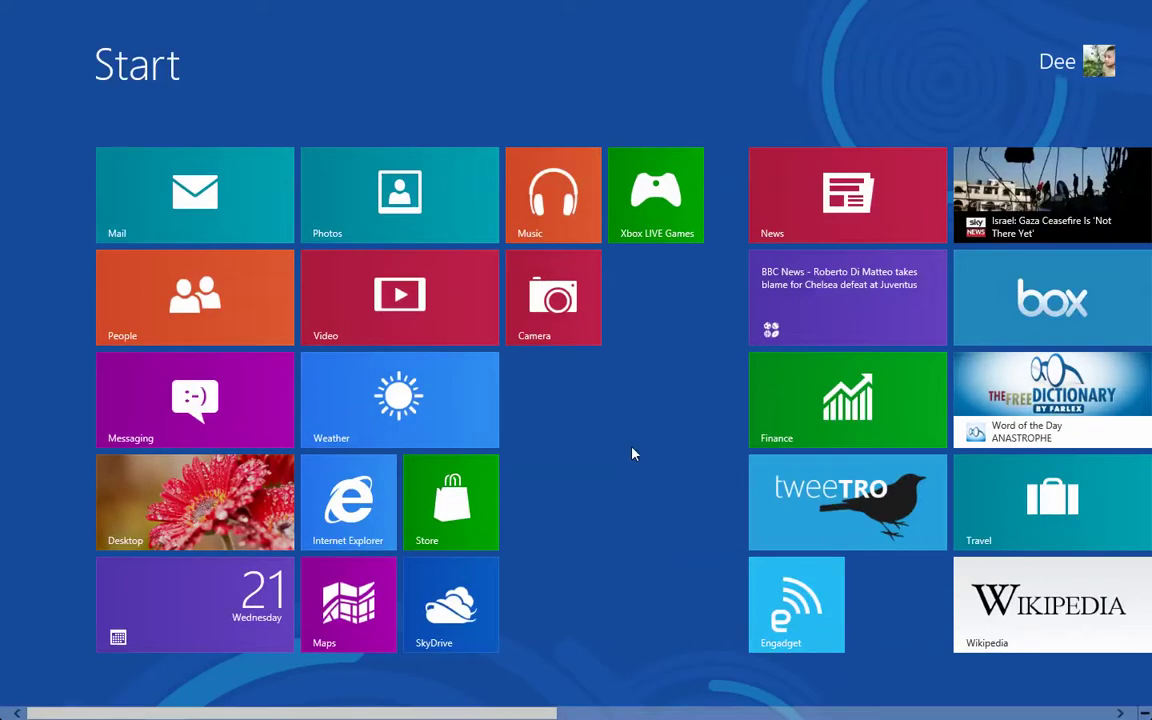
- Return to PC settings and move the color marker past dark red to the dark purple scheme with magenta accent
{"action": "left_click", "coordinate": [15, 12]}
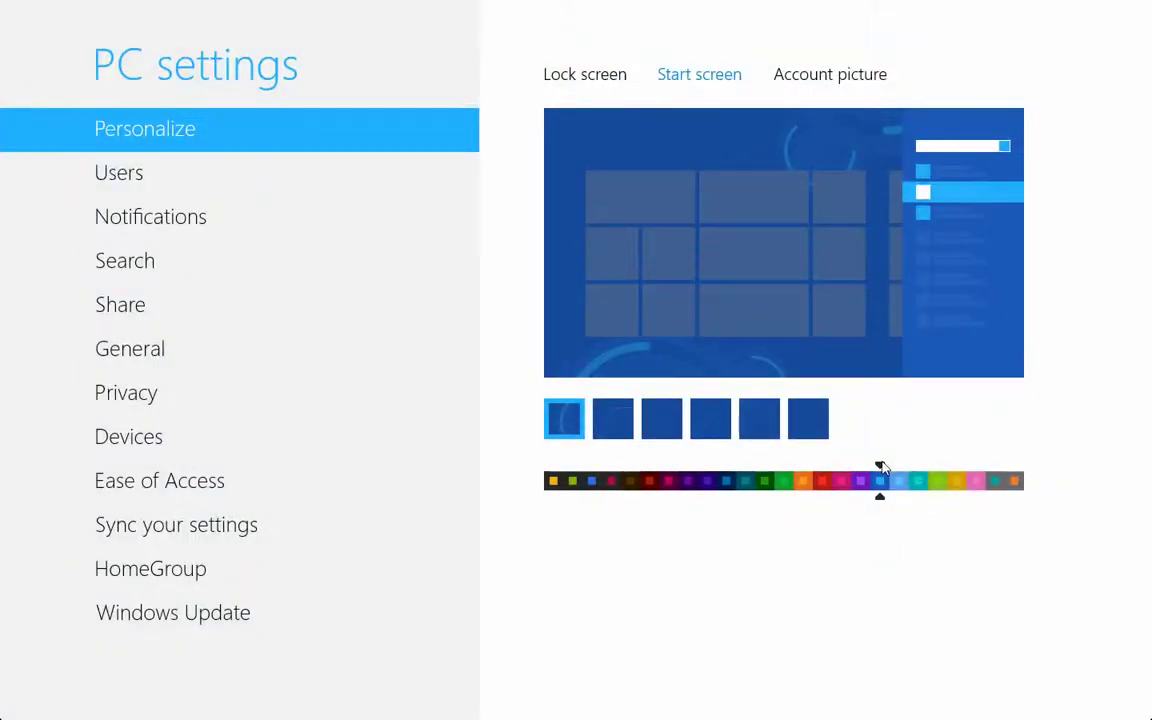
{"action": "left_click_drag", "start_coordinate": [880, 467], "coordinate": [652, 478]}
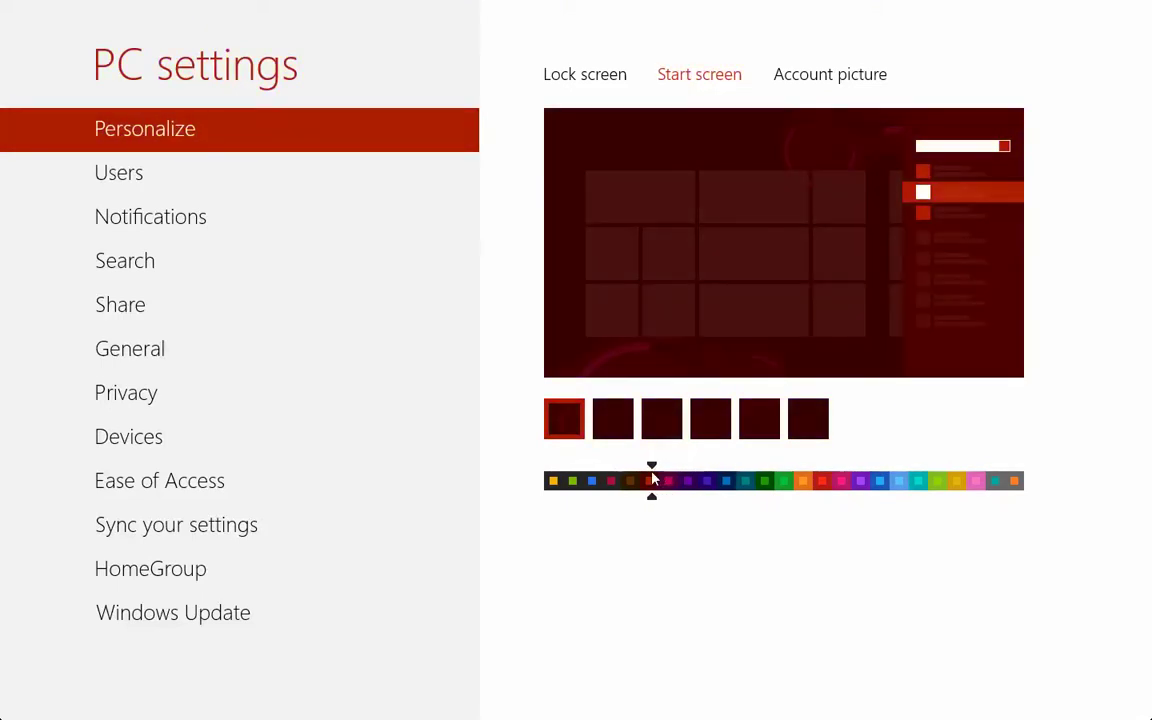
{"action": "left_click_drag", "start_coordinate": [652, 478], "coordinate": [669, 465]}
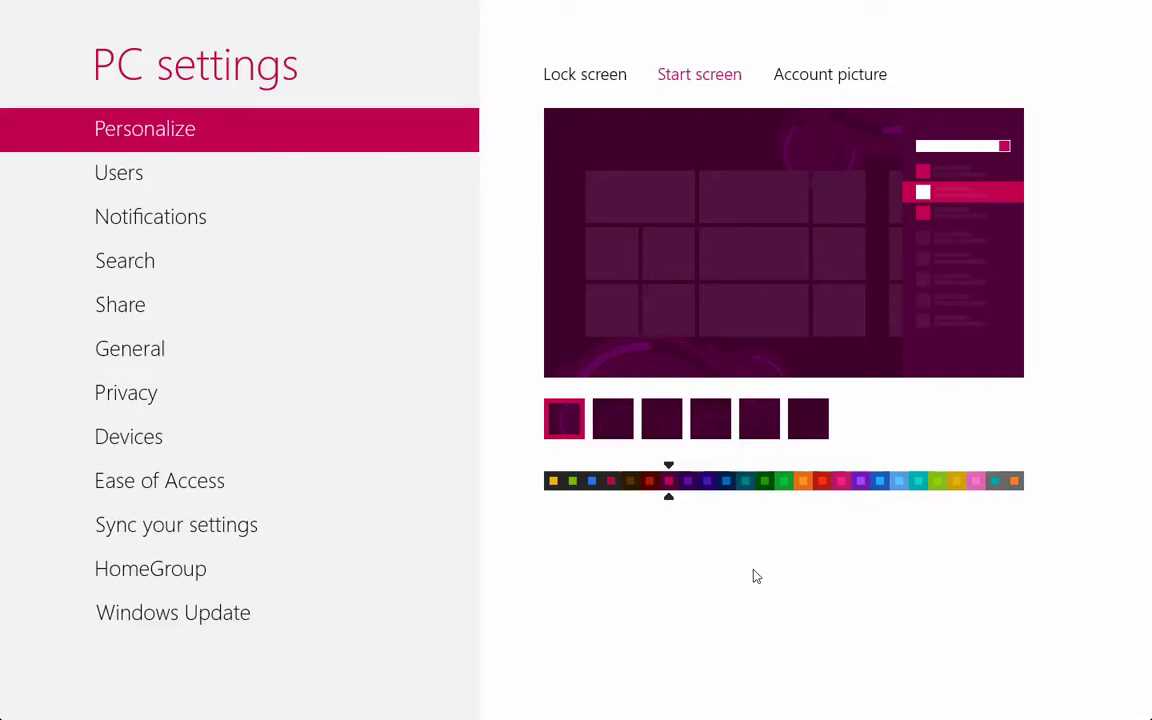
- Check the dark purple scheme on the Start screen, replace it with the dark red scheme in PC settings, and view that one
{"action": "key", "text": "super"}
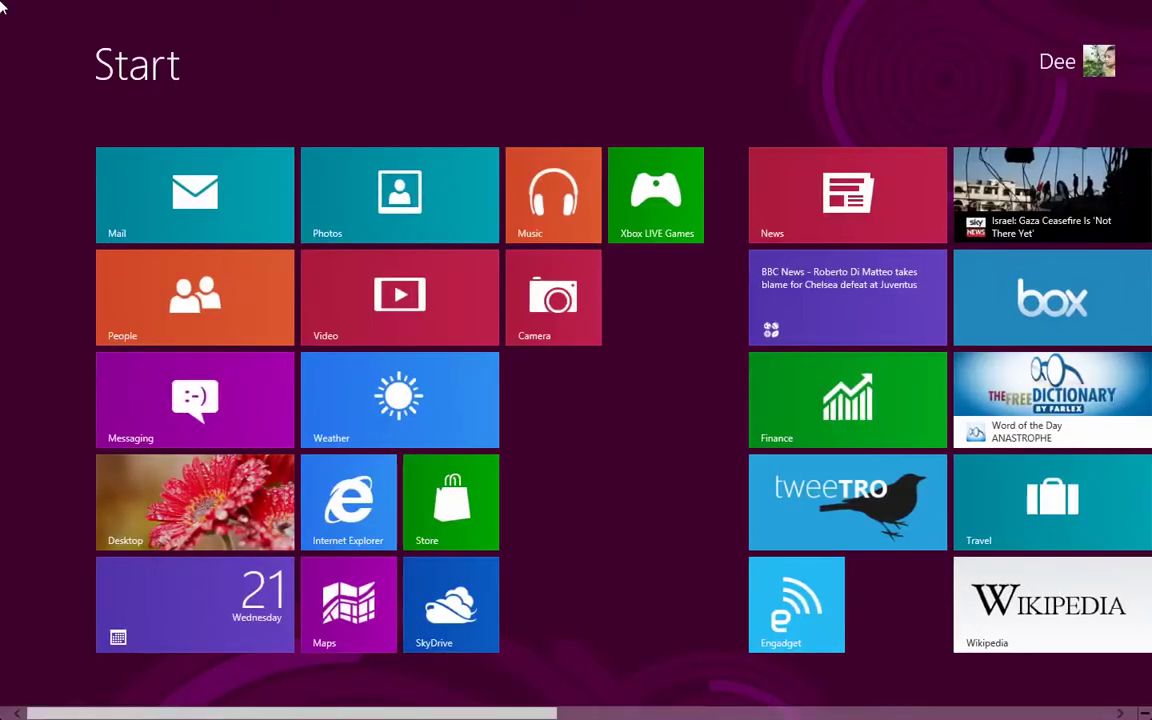
{"action": "left_click", "coordinate": [4, 8]}
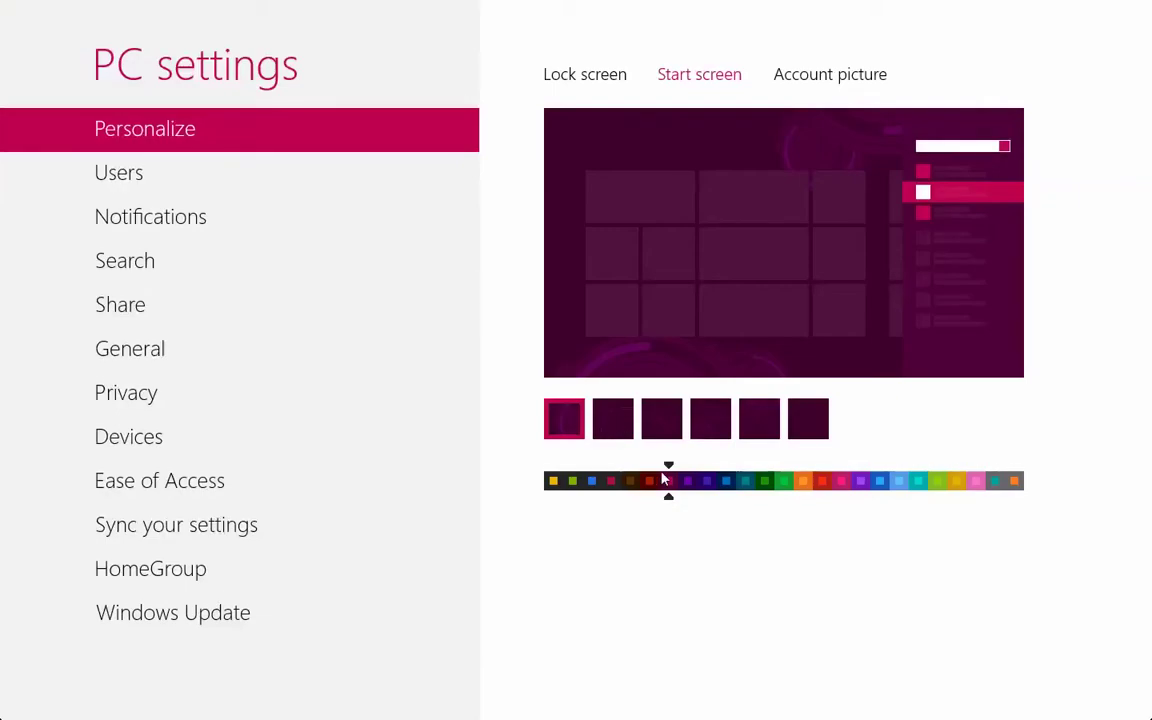
{"action": "left_click_drag", "start_coordinate": [662, 480], "coordinate": [649, 481]}
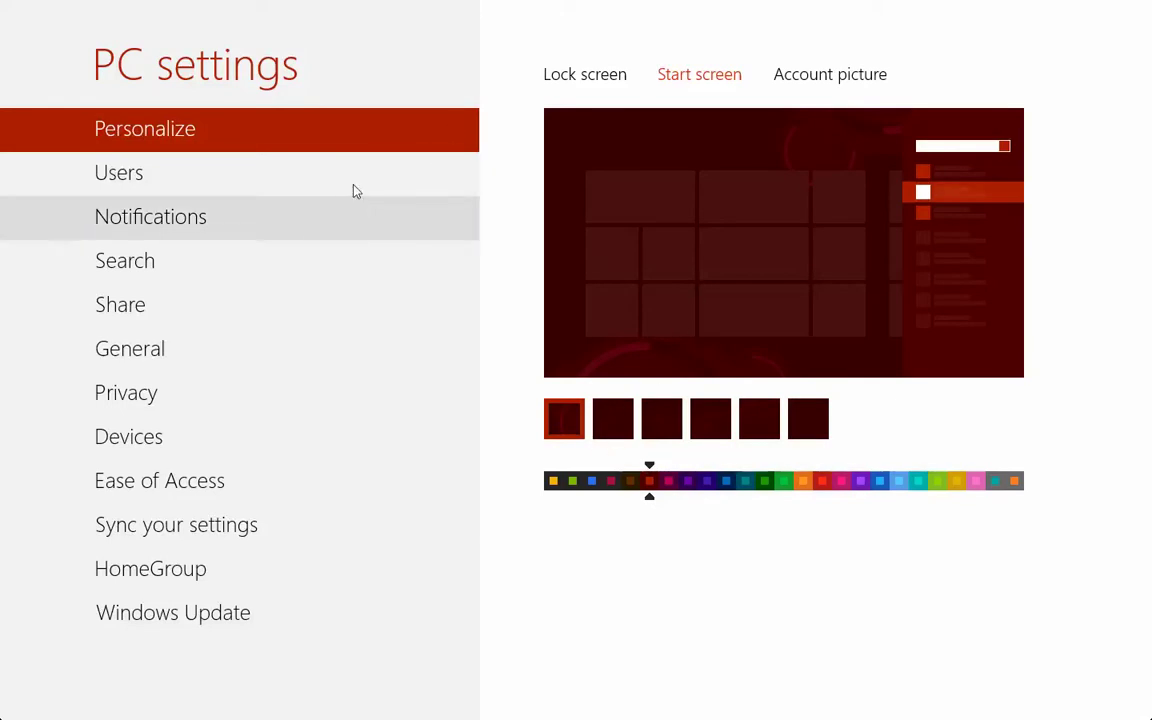
{"action": "key", "text": "super"}
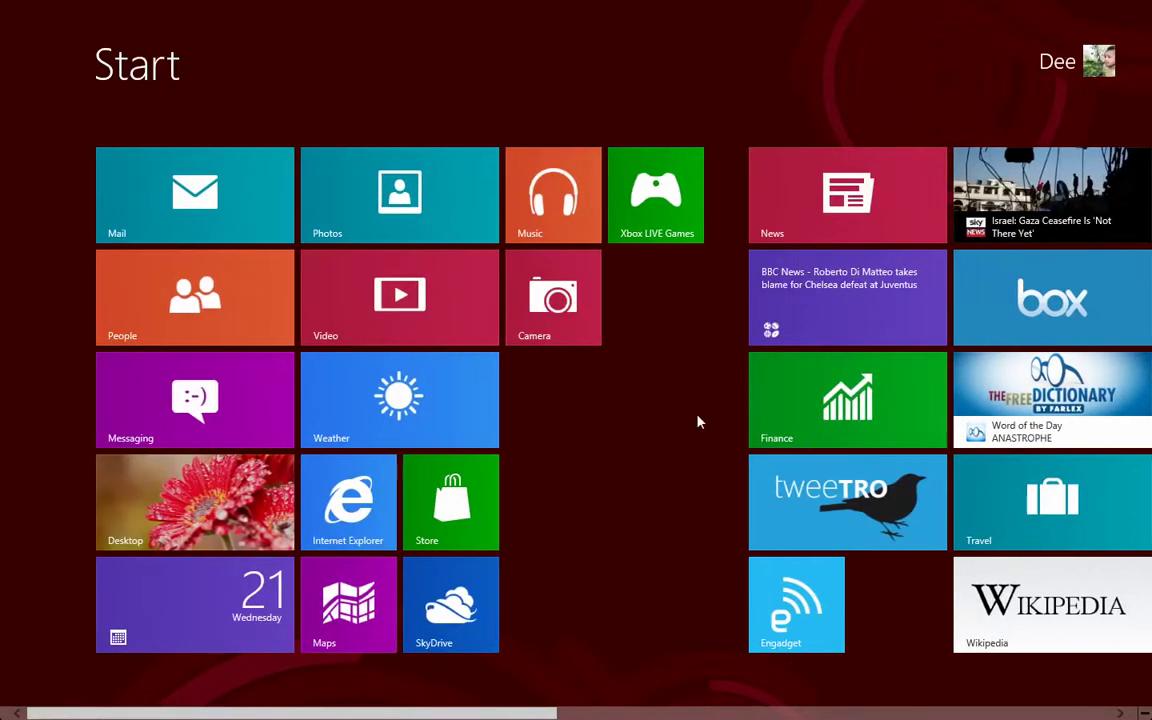
- Reopen PC settings, set the lock screen picture to the red flower with green leaves, and return to the Start screen
{"action": "left_click", "coordinate": [1101, 66]}
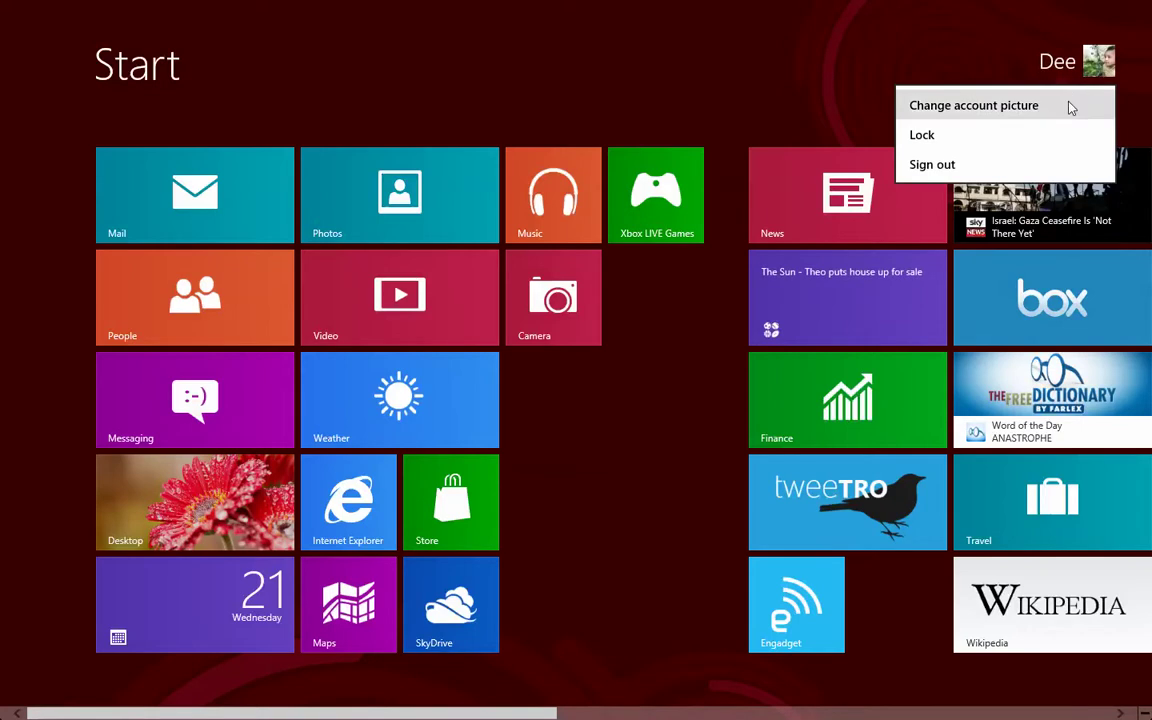
{"action": "left_click", "coordinate": [716, 82]}
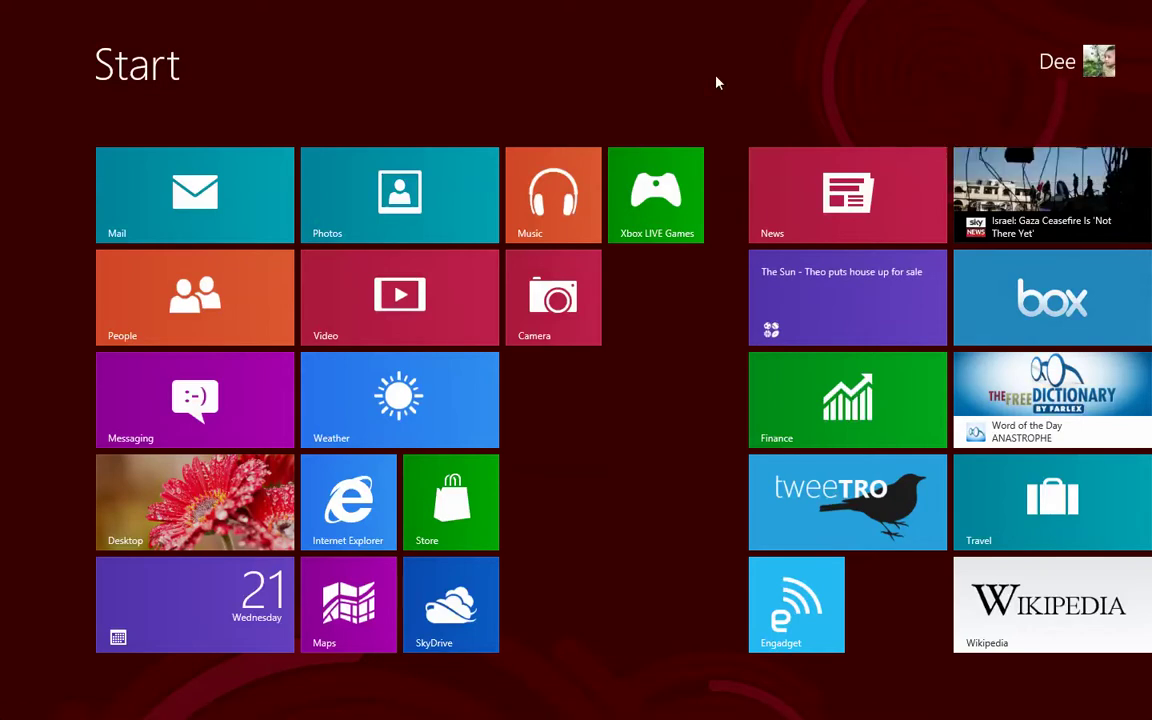
{"action": "key", "text": "super+i"}
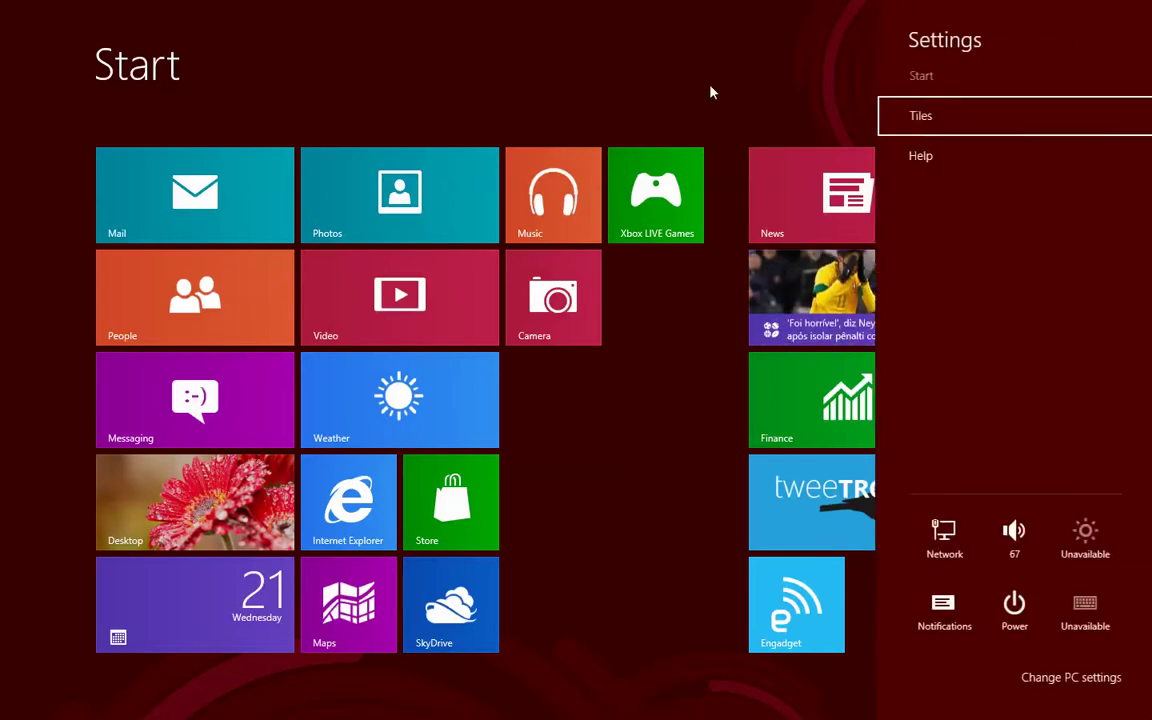
{"action": "left_click", "coordinate": [1140, 690]}
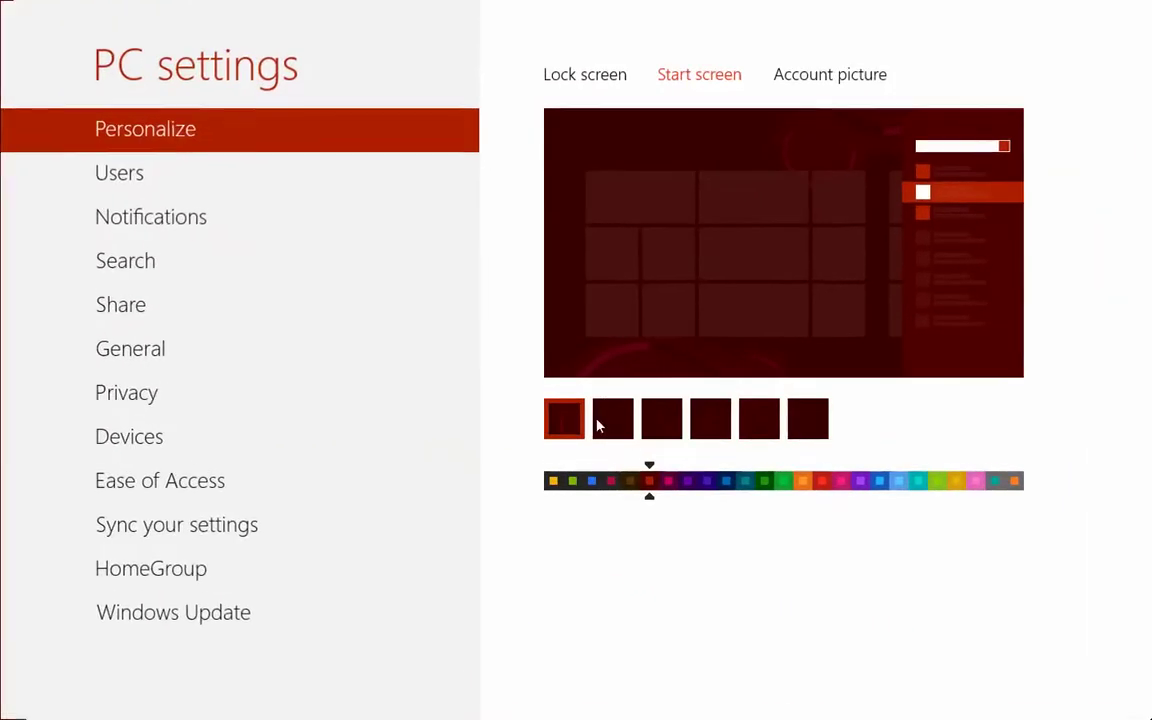
{"action": "left_click", "coordinate": [612, 75]}
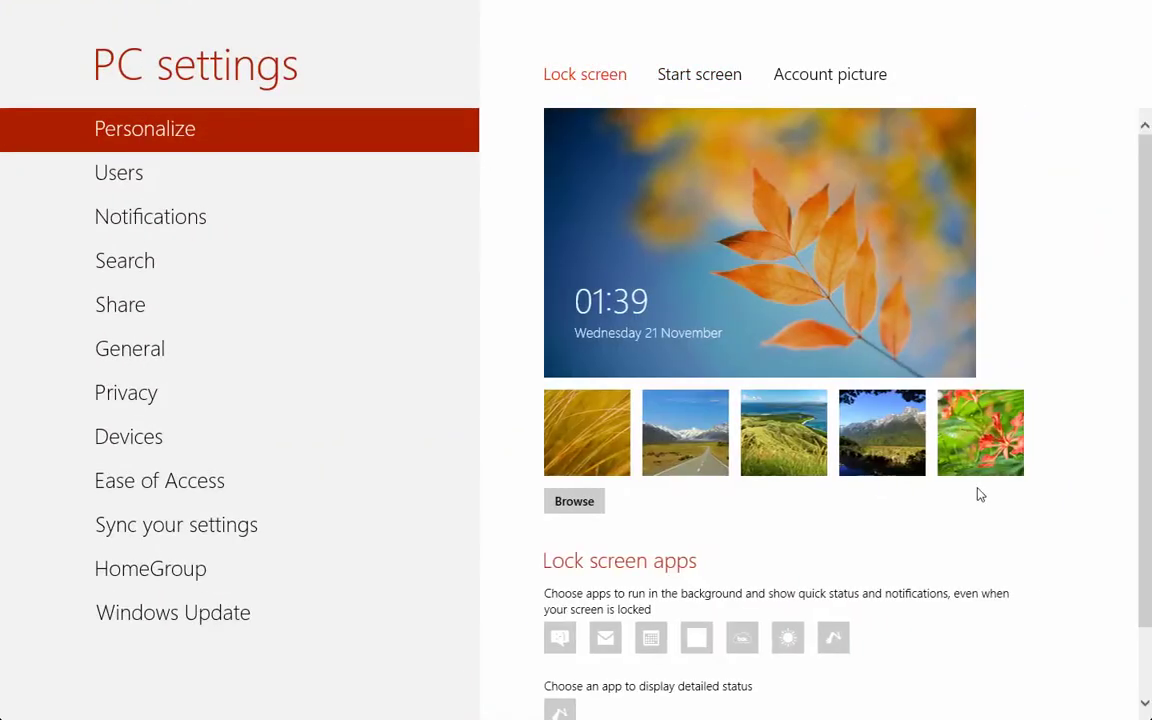
{"action": "left_click", "coordinate": [986, 455]}
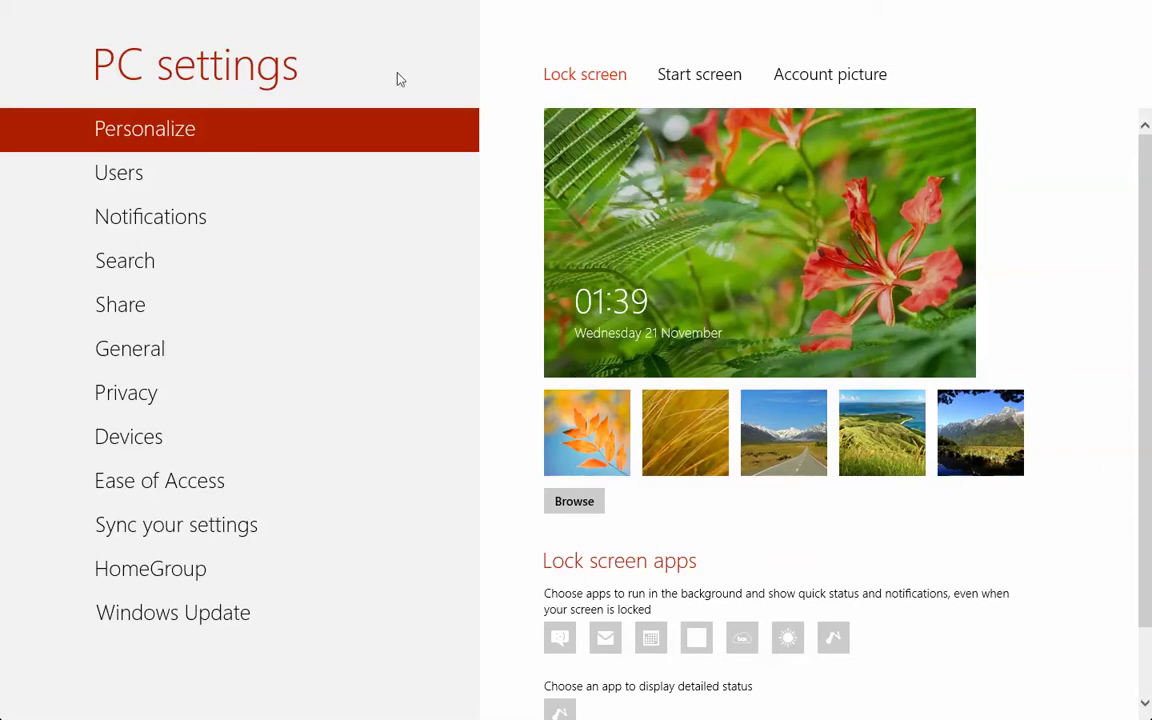
{"action": "key", "text": "super"}
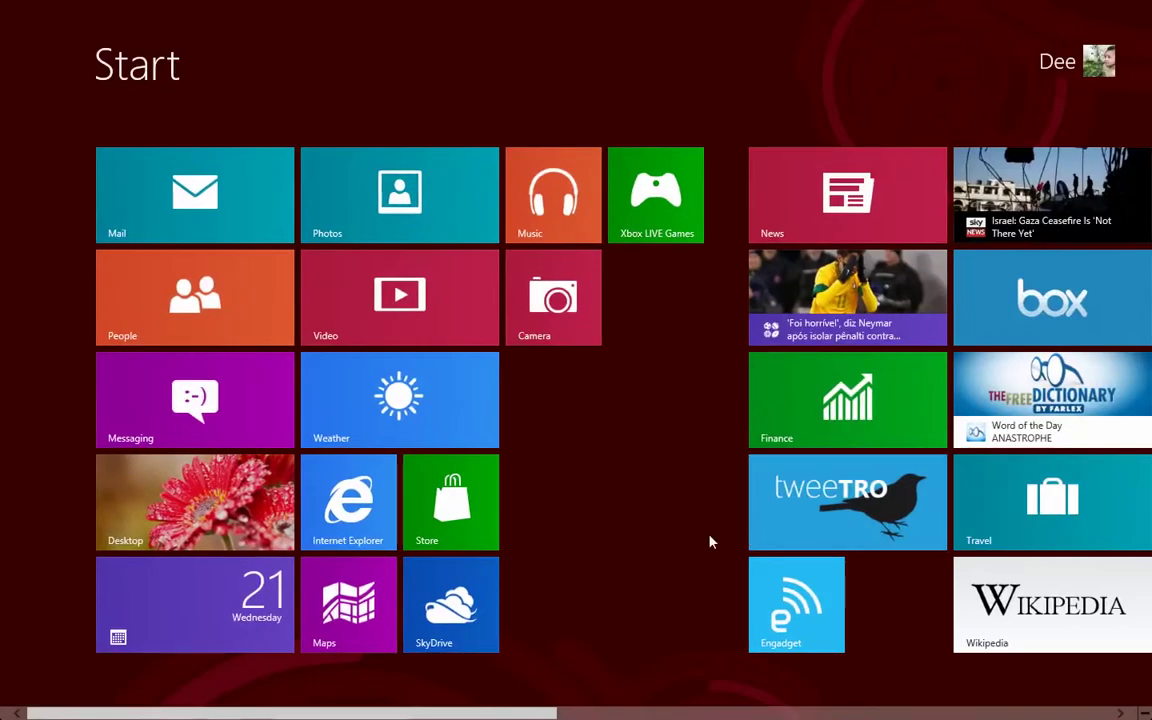